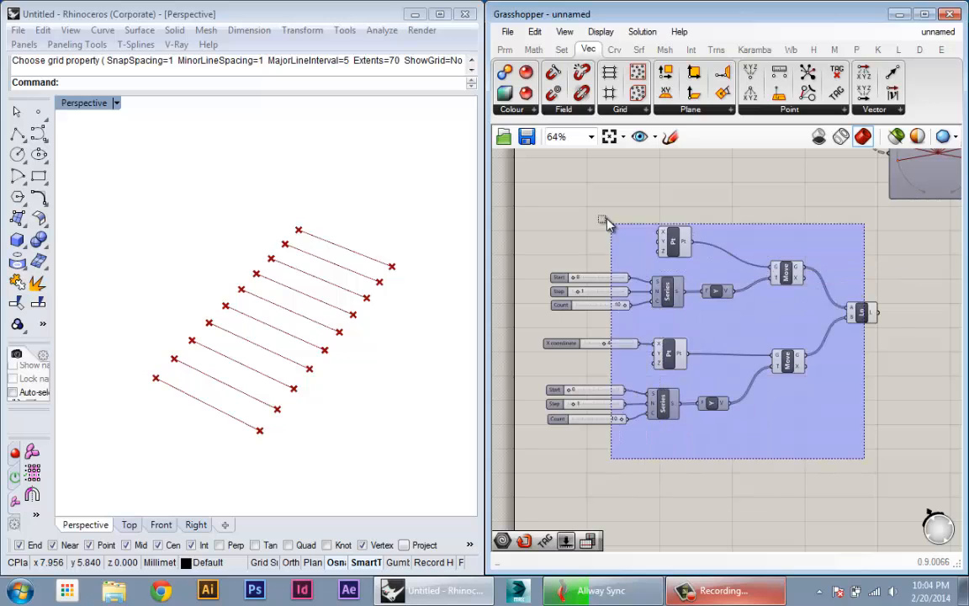
- Turn off the preview of all the point, series, move and line components in the lower definition
right_drag(850, 381, 806, 375)
click(806, 375)
scroll(803, 379, down, 3)
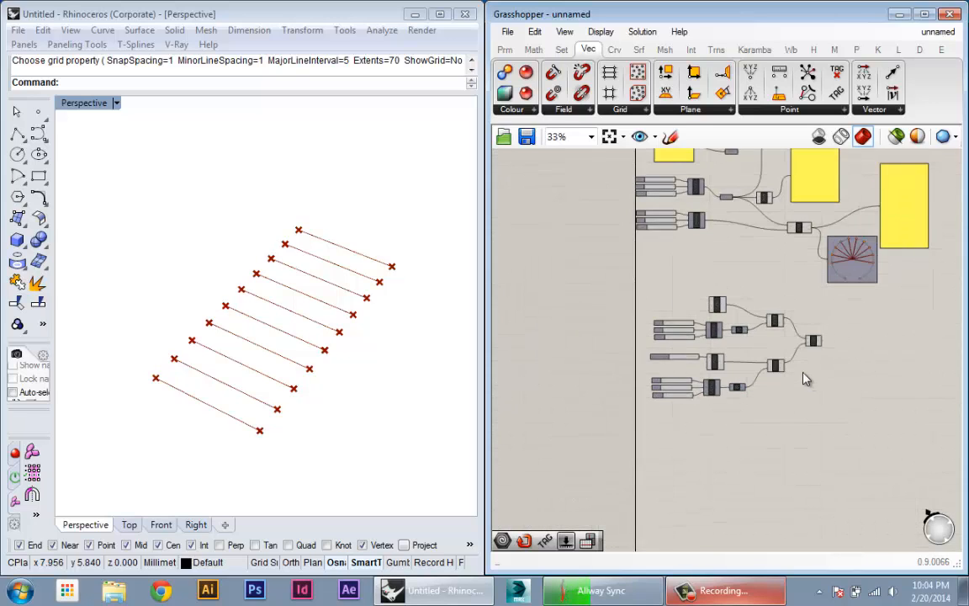
scroll(804, 379, up, 3)
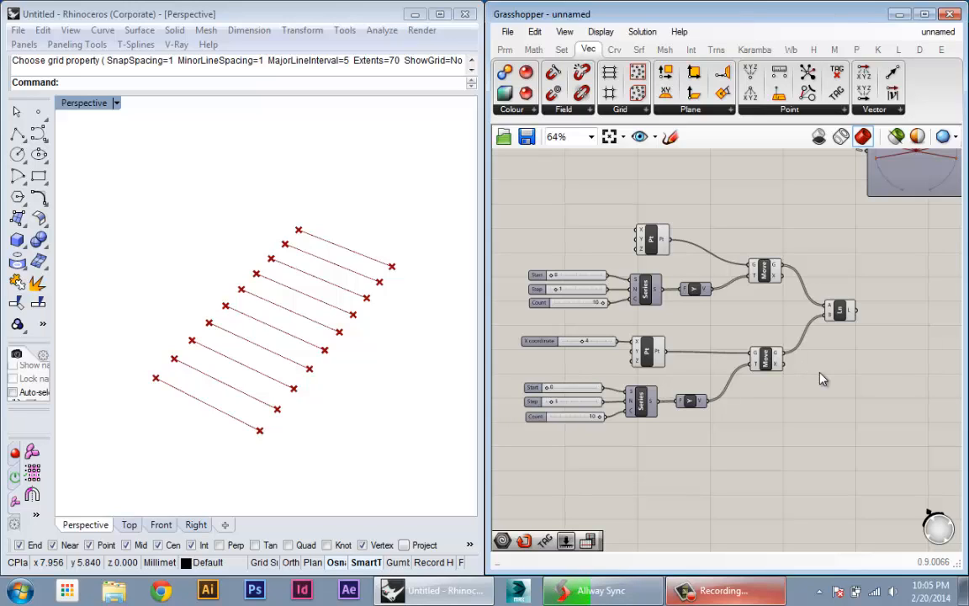
drag(874, 459, 551, 204)
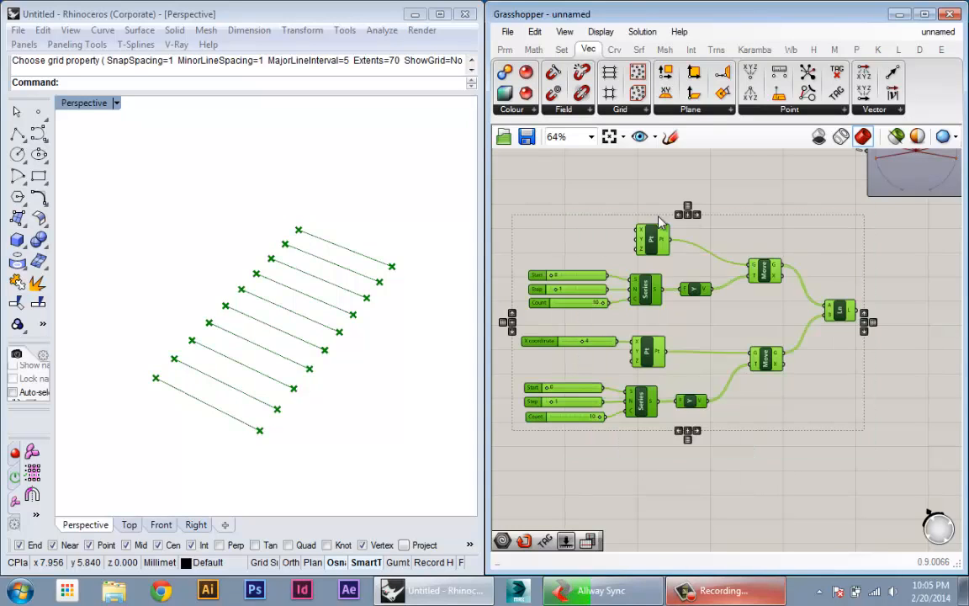
middle_click(692, 228)
click(742, 182)
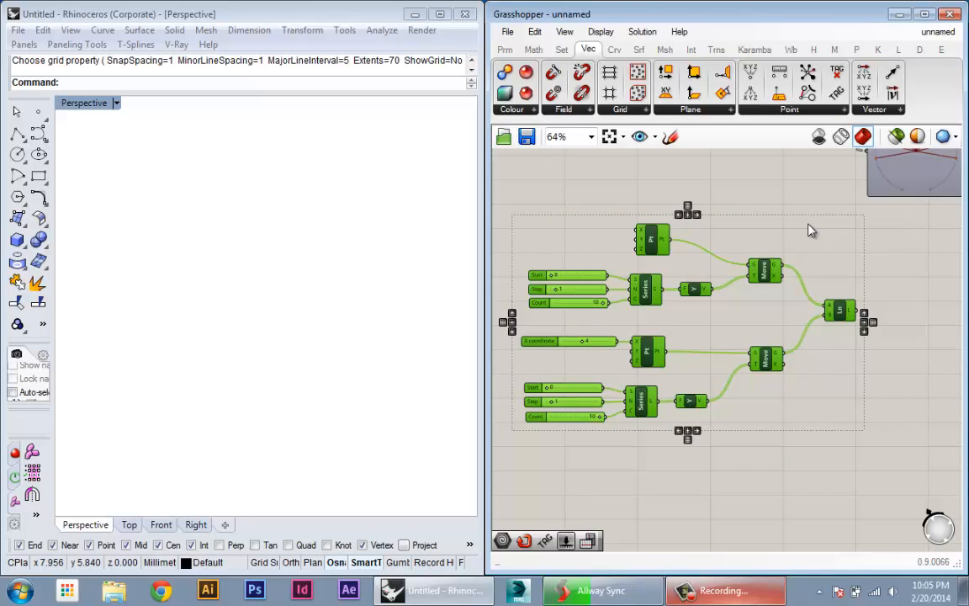
click(811, 231)
scroll(799, 244, down, 1)
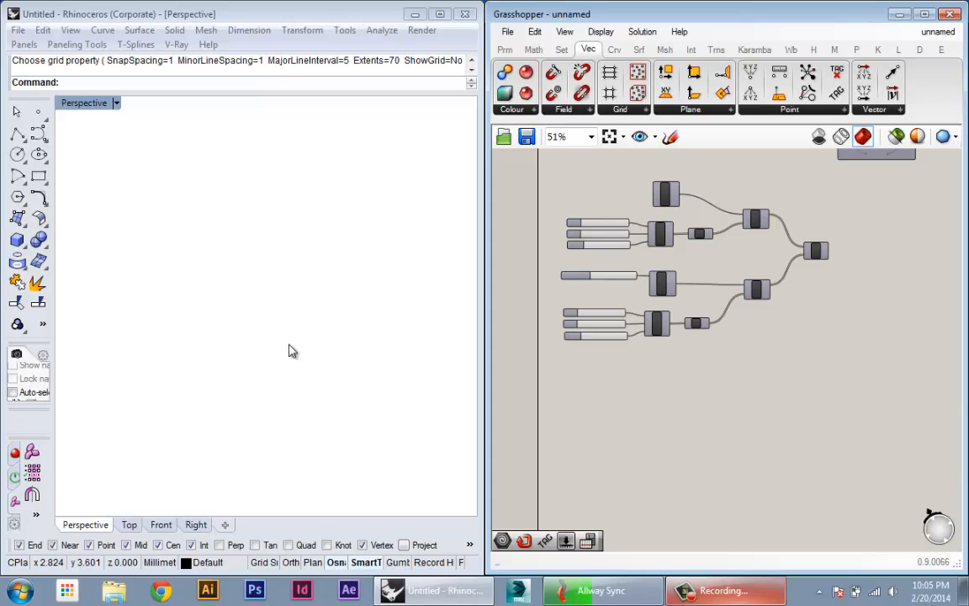
- Show the grid and draw an S-shaped four-point, degree-3 curve in the Front view, from about x -16 to x 16
key(F7)
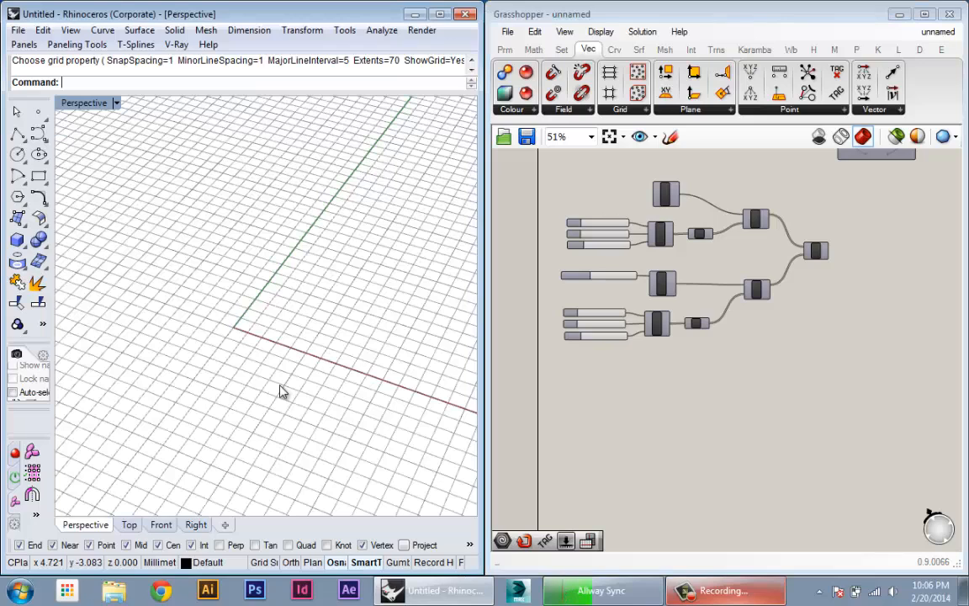
click(159, 524)
right_drag(261, 387, 340, 346)
click(45, 140)
click(61, 137)
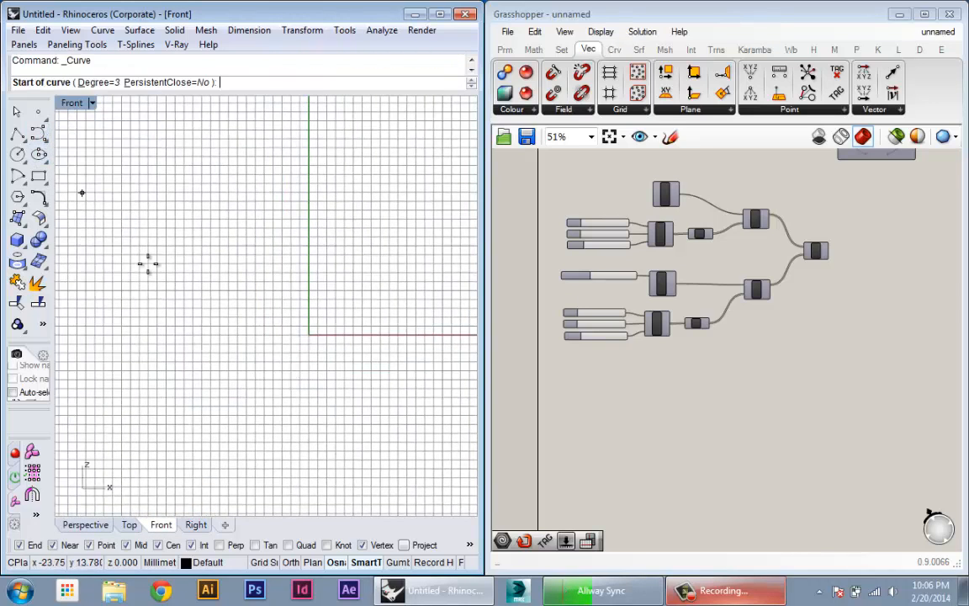
click(169, 344)
click(259, 277)
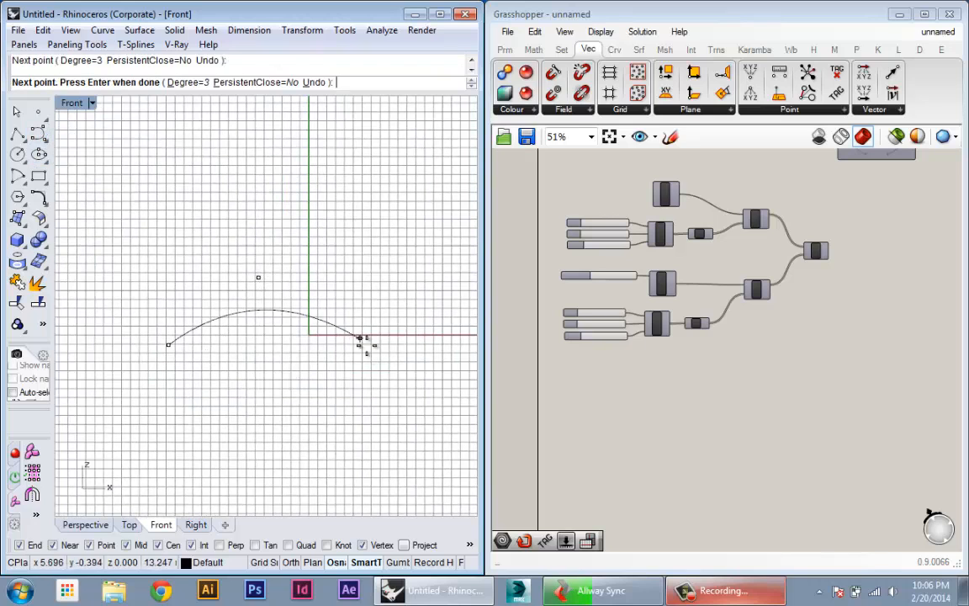
click(404, 412)
click(452, 335)
key(Return)
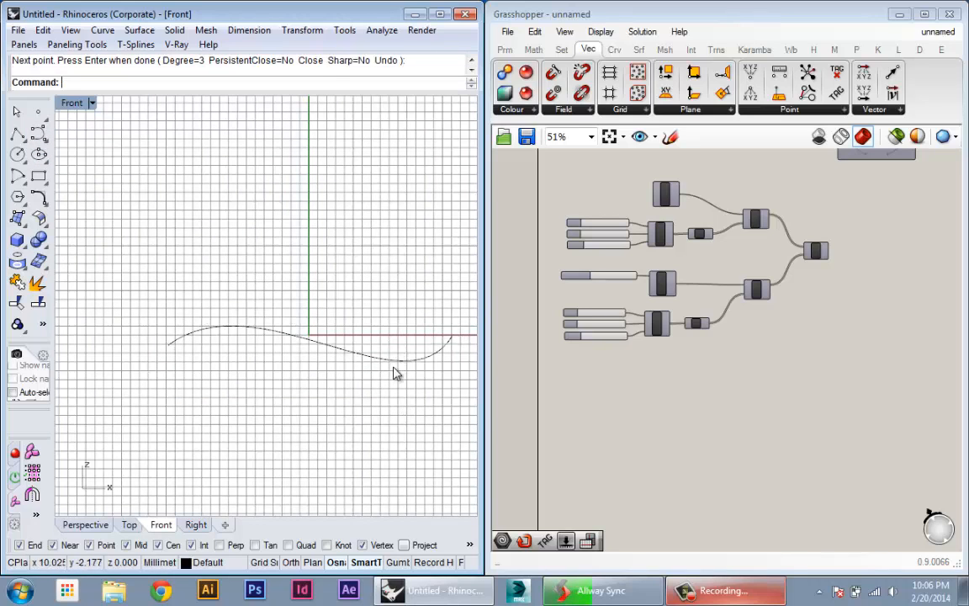
- Draw a second four-point curve between the first curve's endpoints, dipping below it at the start and crossing it near the middle
scroll(394, 368, down, 4)
right_drag(283, 371, 209, 358)
scroll(202, 353, up, 6)
right_click(197, 347)
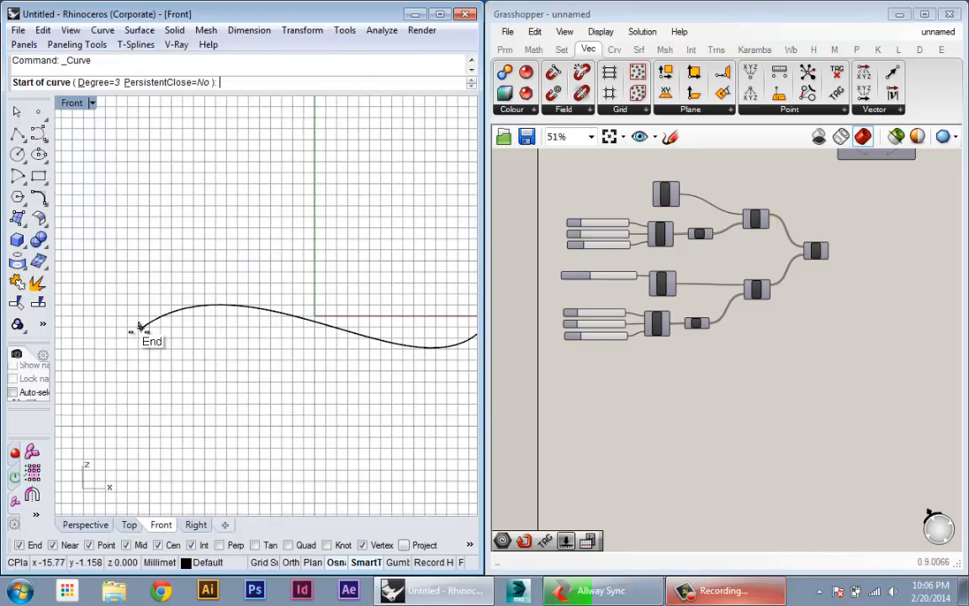
click(141, 328)
click(250, 368)
click(333, 310)
right_drag(377, 321, 367, 324)
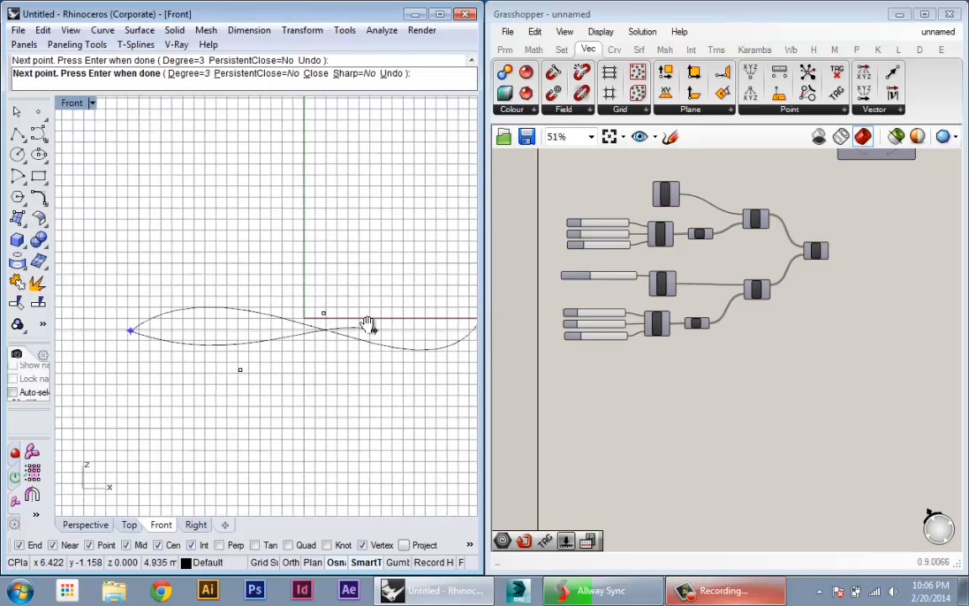
scroll(367, 323, down, 4)
click(432, 322)
key(Return)
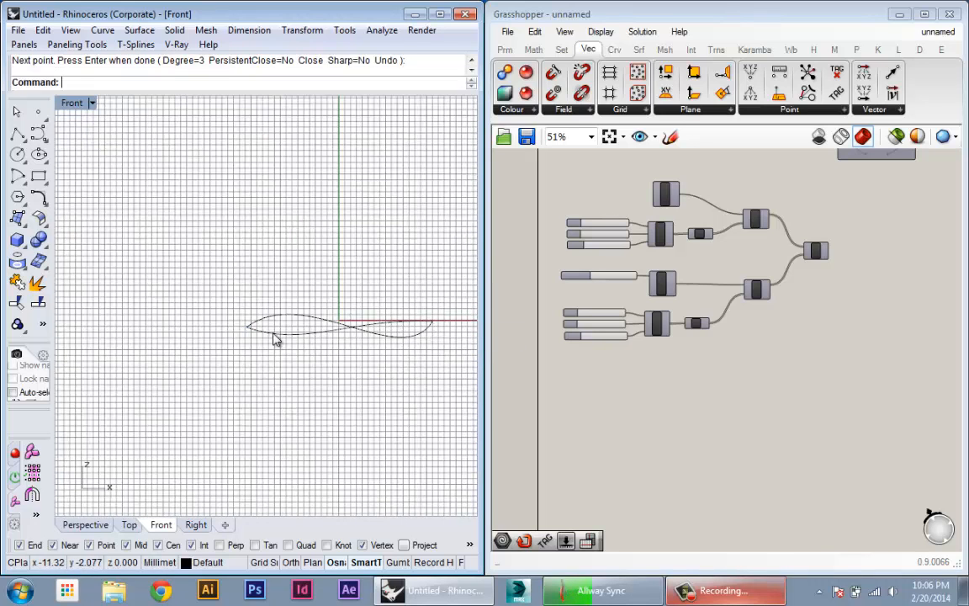
- Draw a third, gently arched four-point curve between the same two shared endpoints
scroll(276, 338, up, 2)
right_click(229, 316)
click(233, 324)
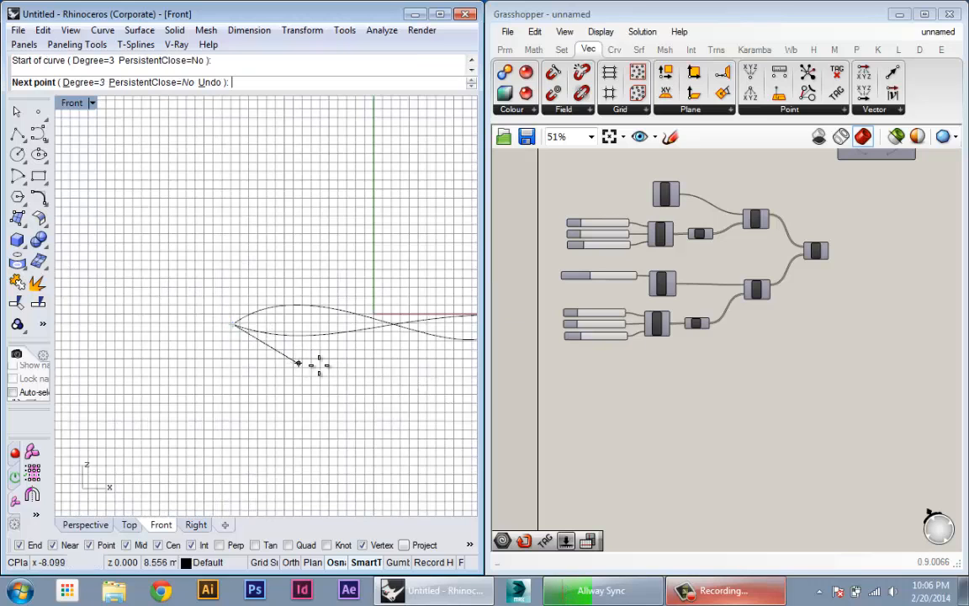
click(300, 313)
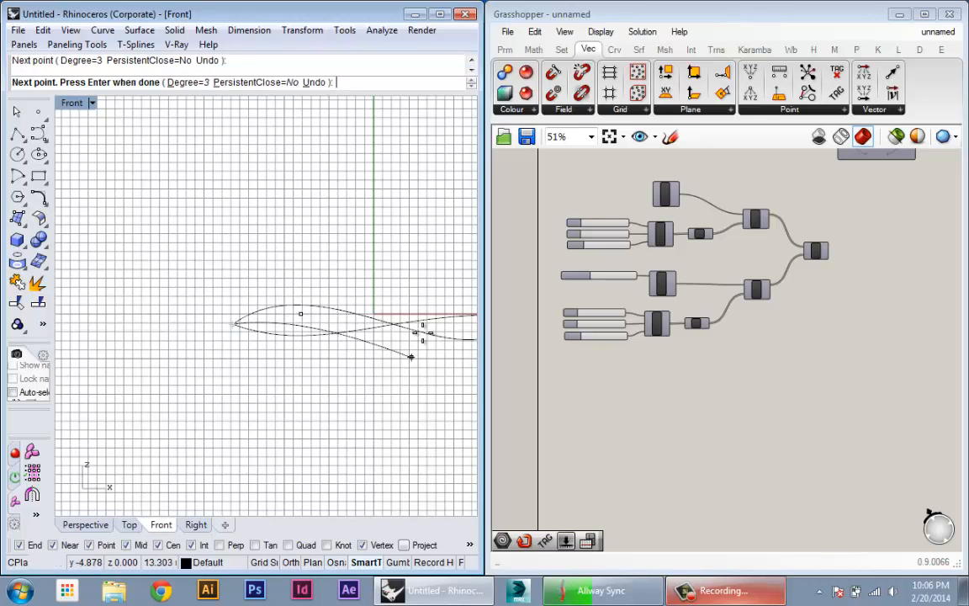
click(424, 298)
scroll(396, 328, down, 2)
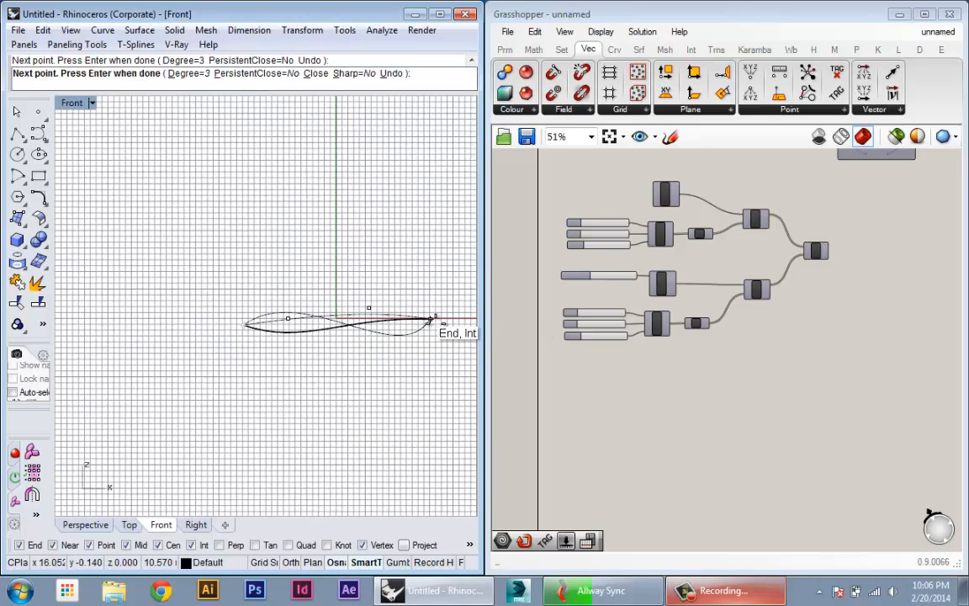
click(429, 319)
right_click(373, 324)
scroll(329, 338, up, 4)
- Space the three curves apart along the Y direction in the Perspective view and hide the grid
click(72, 528)
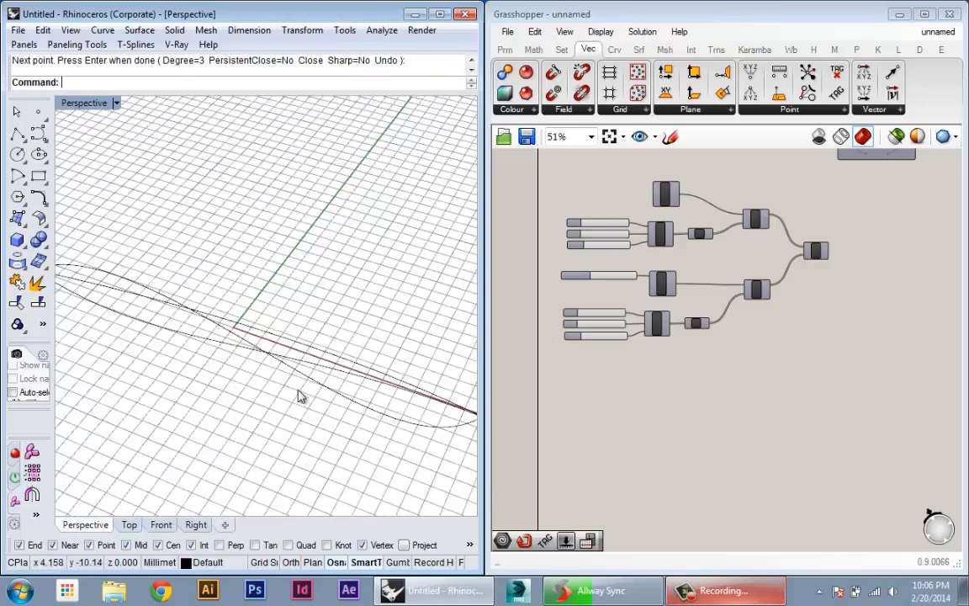
right_drag(300, 395, 206, 293)
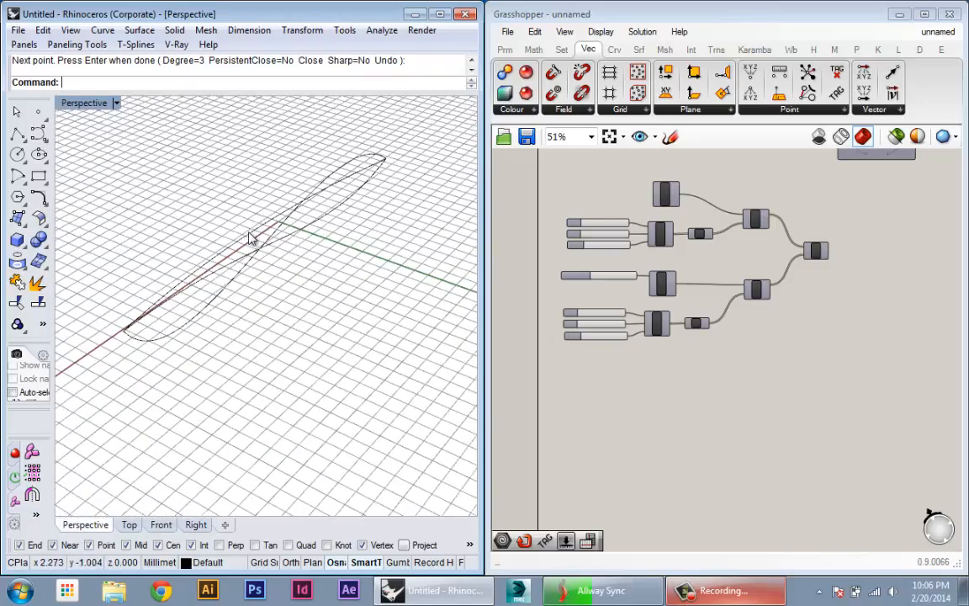
drag(249, 238, 257, 313)
right_drag(257, 313, 271, 340)
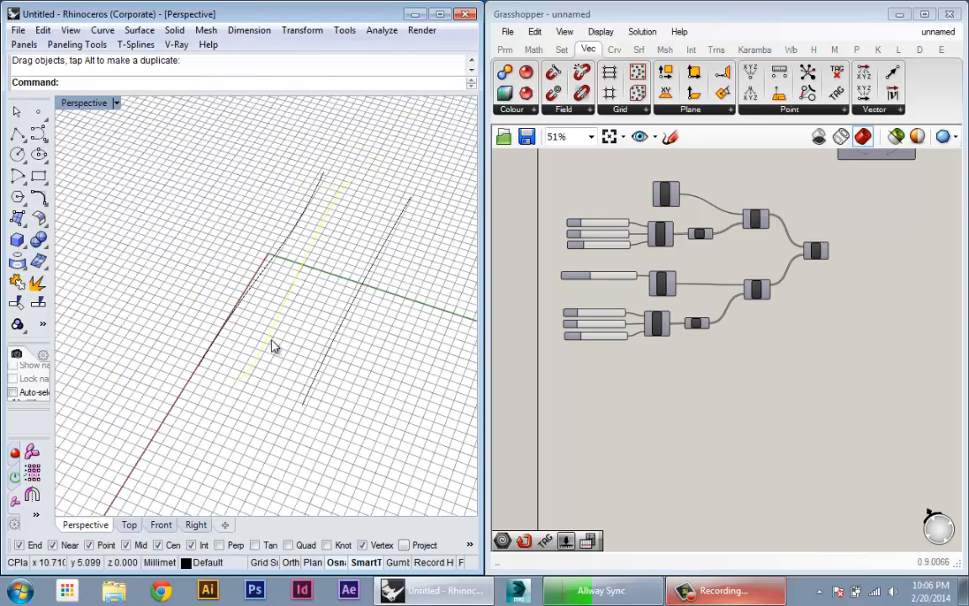
drag(271, 338, 310, 357)
click(434, 77)
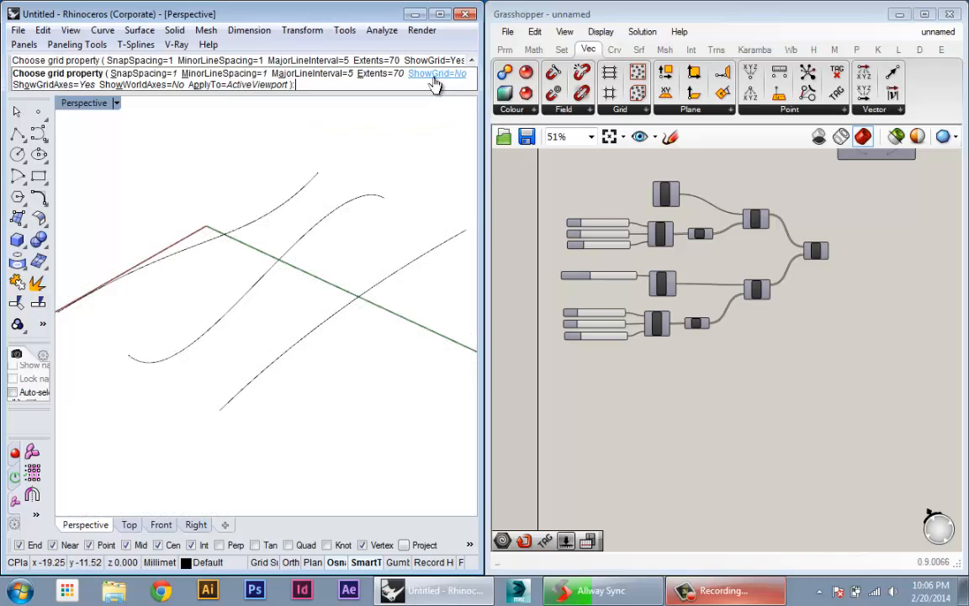
right_drag(289, 238, 340, 361)
key(Return)
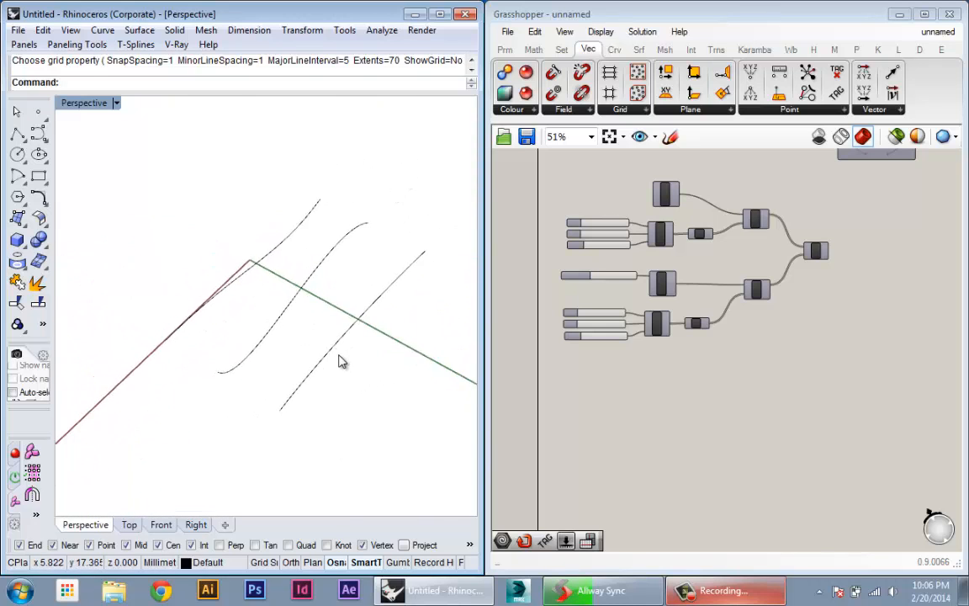
- Place a Geometry parameter on an empty area of the Grasshopper canvas
scroll(339, 357, up, 5)
right_drag(662, 434, 646, 281)
scroll(646, 281, up, 4)
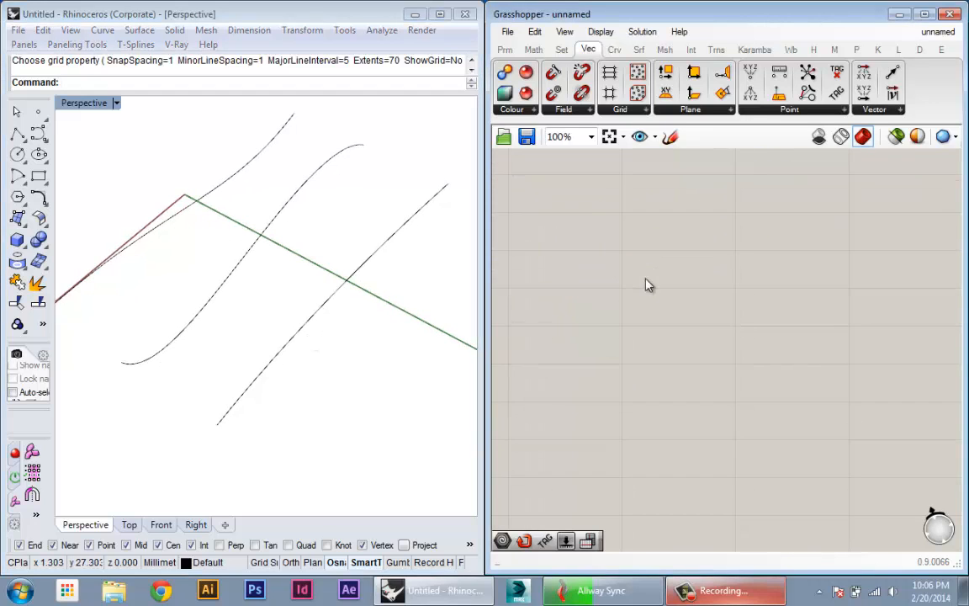
scroll(646, 285, down, 1)
right_drag(395, 354, 289, 350)
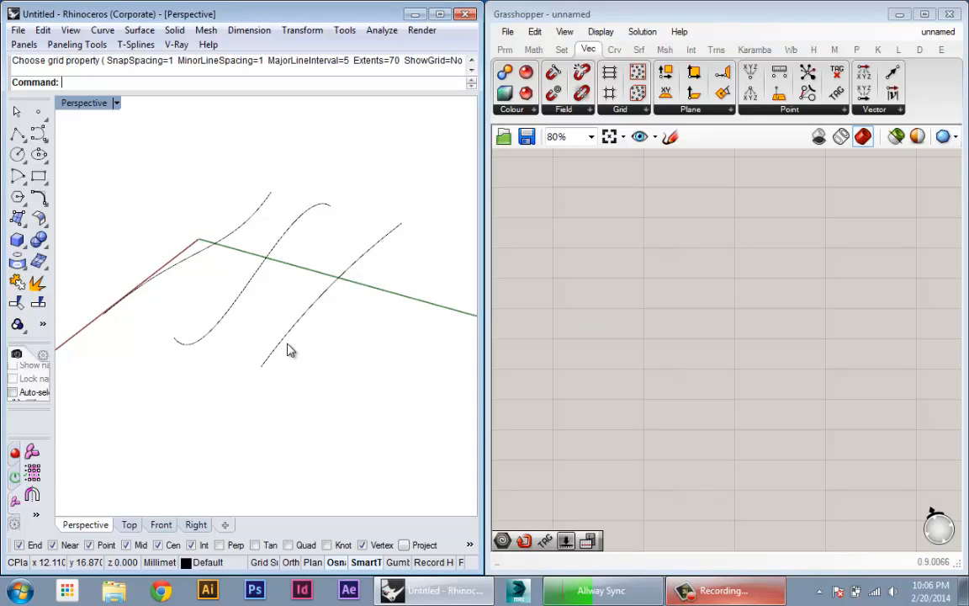
double_click(619, 318)
text(geo)
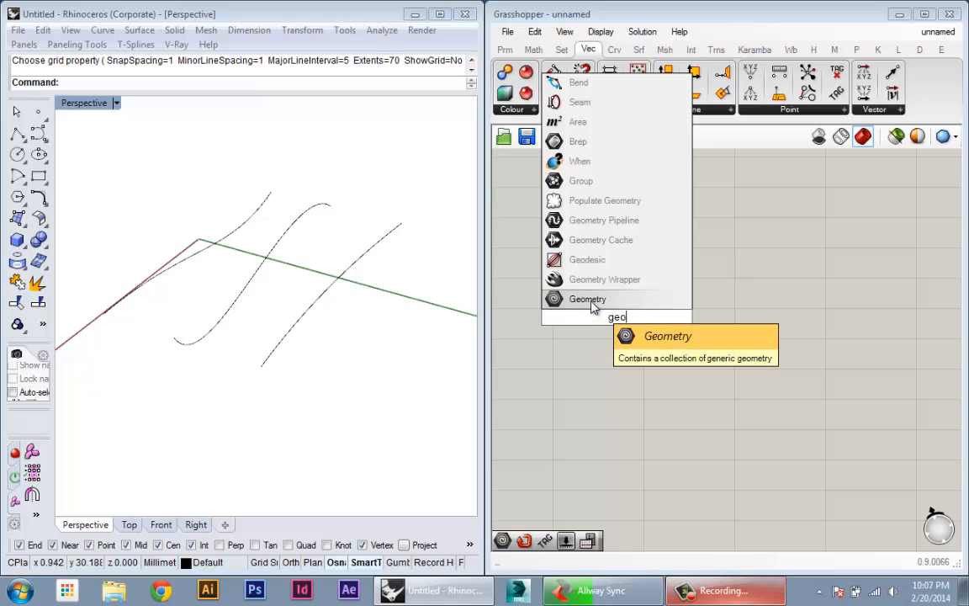
key(Return)
drag(616, 316, 606, 277)
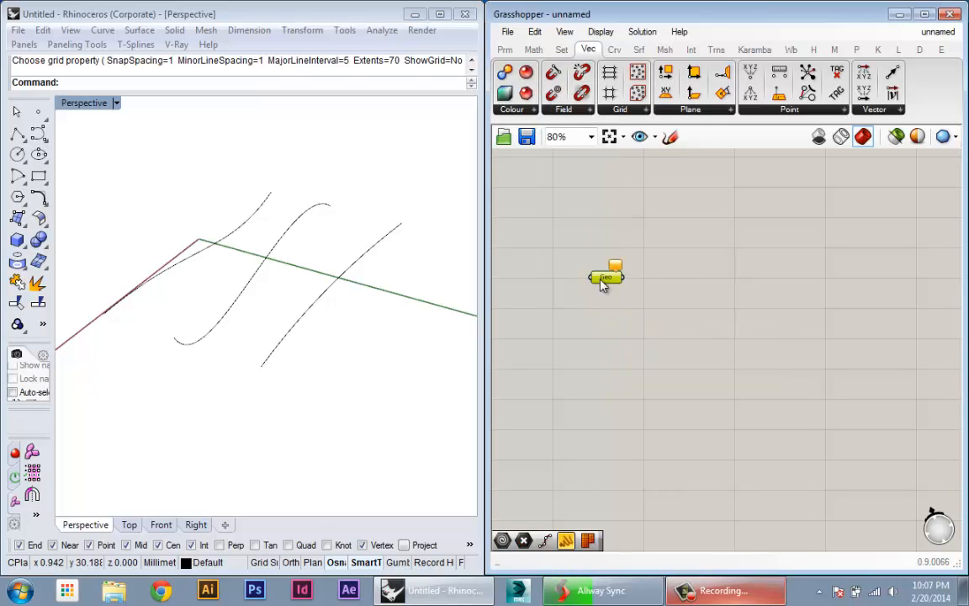
- Reference the three curves in the Geometry parameter as multiple geometries, picking them in order along the Y direction
right_click(606, 279)
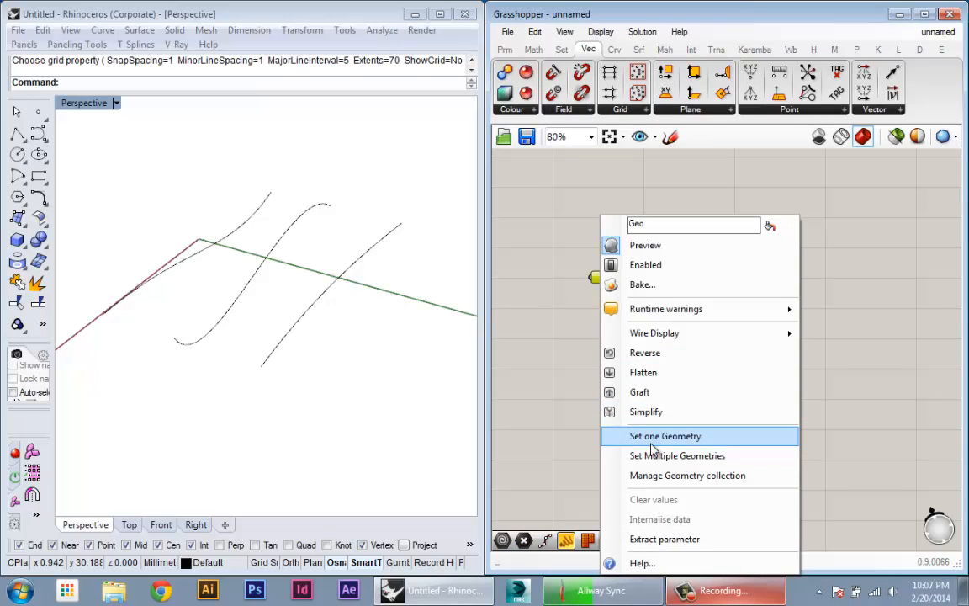
click(623, 454)
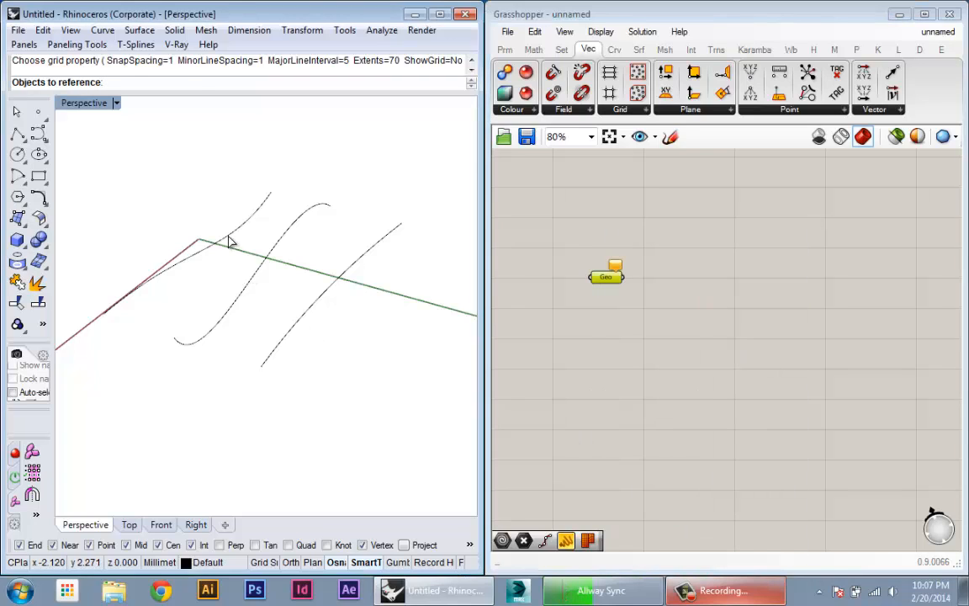
click(230, 242)
click(266, 261)
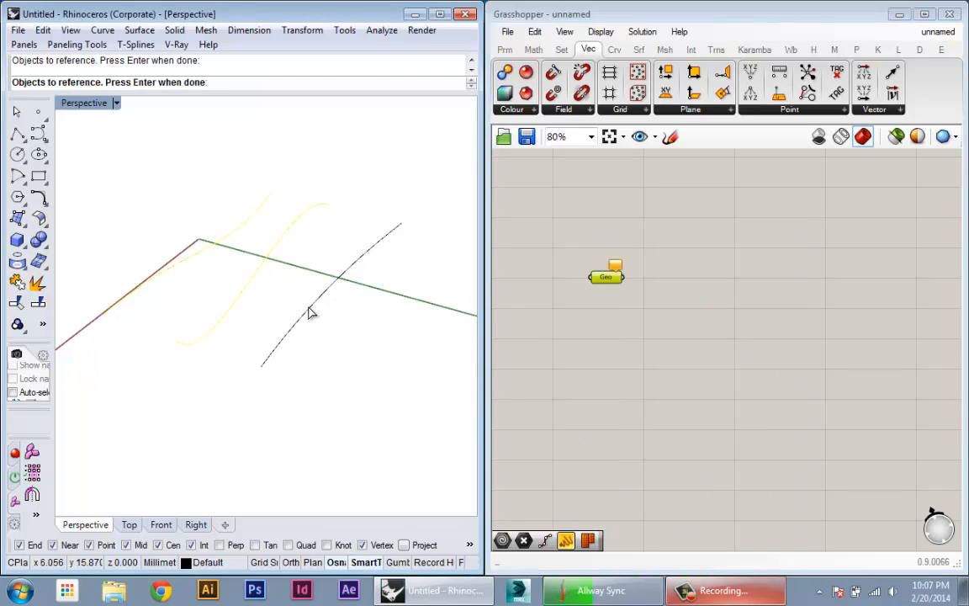
mouse_move(308, 313)
right_down()
mouse_move(341, 325)
mouse_move(321, 328)
right_up()
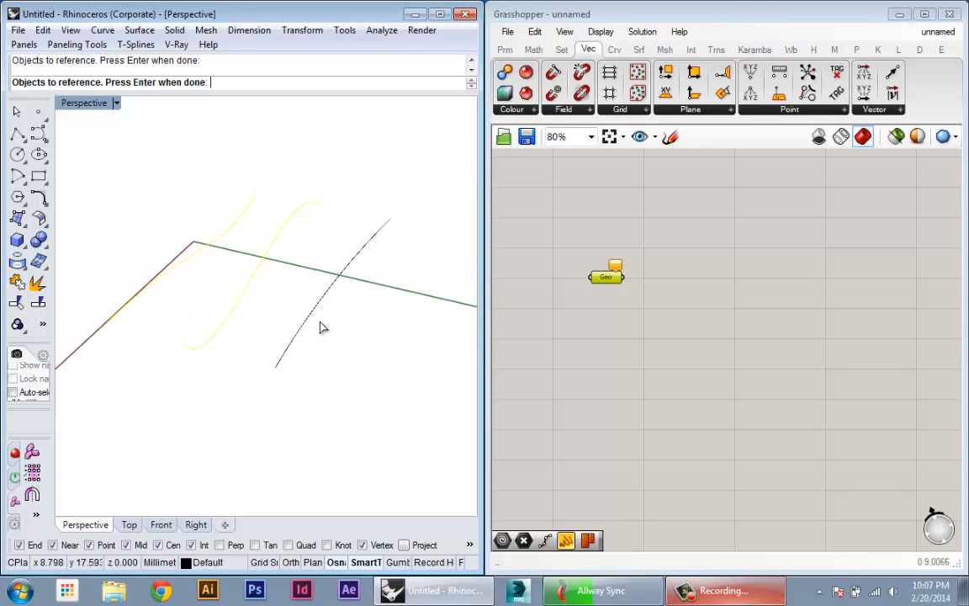
click(321, 307)
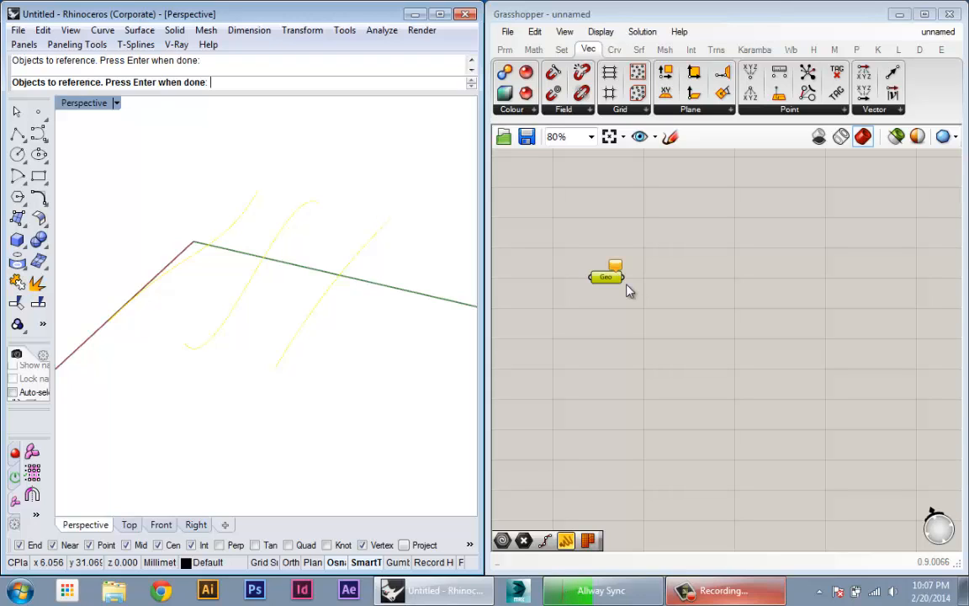
right_click(337, 329)
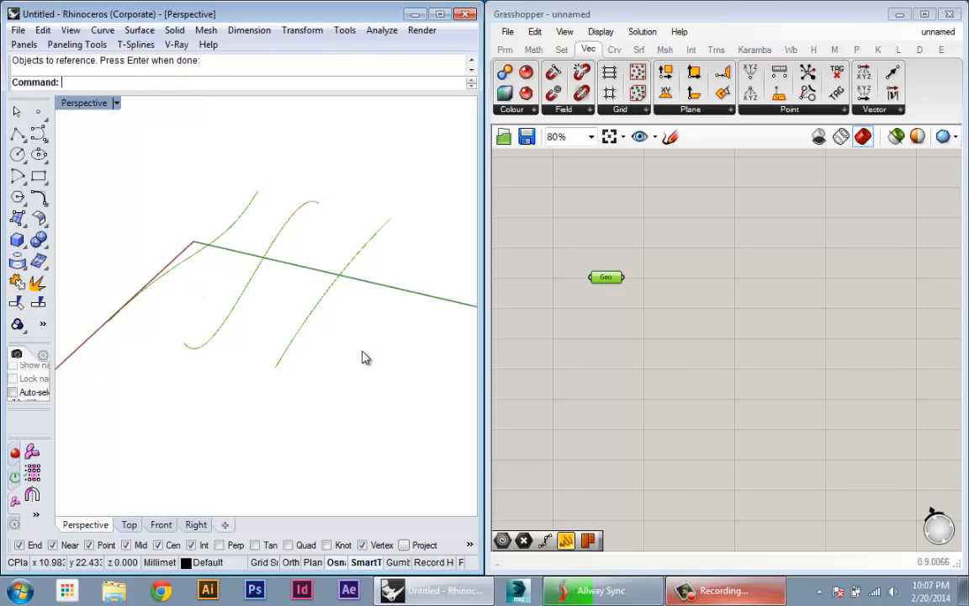
- Inspect the data held by the Geometry parameter, move the component slightly on the canvas and deselect it
mouse_move(365, 357)
right_down()
mouse_move(334, 292)
mouse_move(348, 363)
right_up()
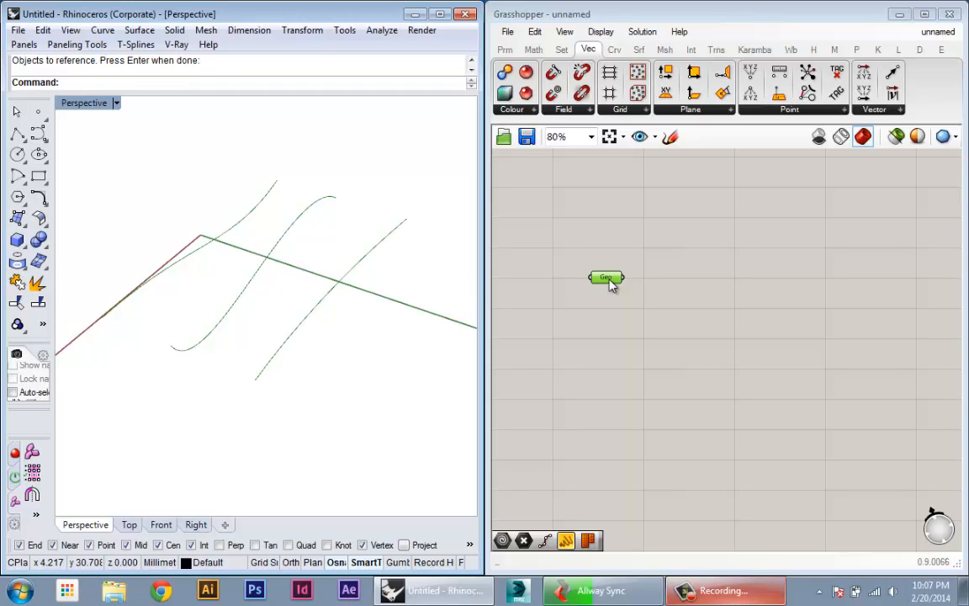
mouse_move(611, 285)
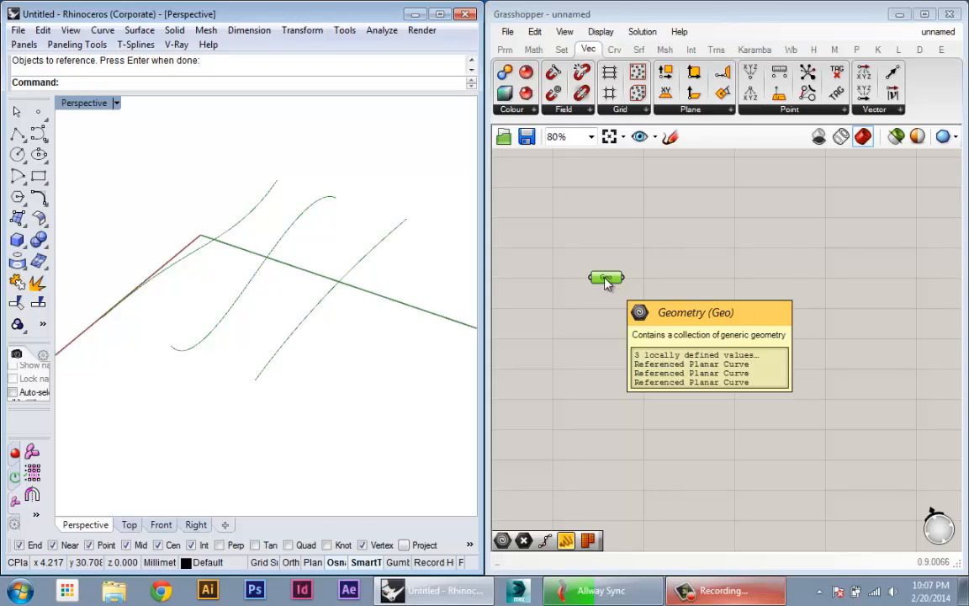
drag(607, 283, 584, 269)
click(578, 341)
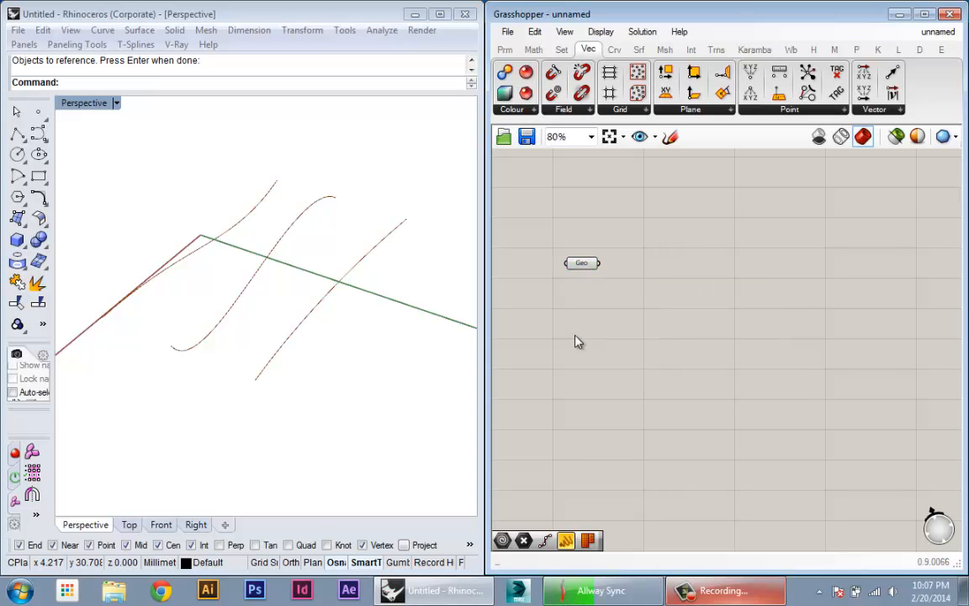
mouse_move(251, 351)
right_down()
mouse_move(288, 329)
mouse_move(424, 288)
mouse_move(414, 265)
mouse_move(325, 348)
mouse_move(188, 368)
mouse_move(303, 315)
mouse_move(335, 230)
mouse_move(238, 287)
mouse_move(255, 335)
right_up()
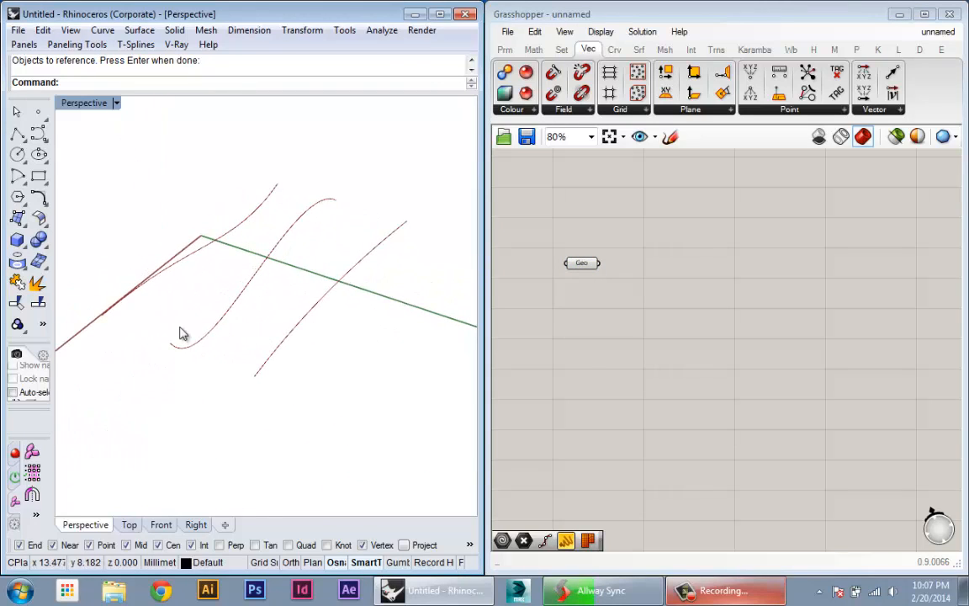
right_drag(180, 332, 99, 351)
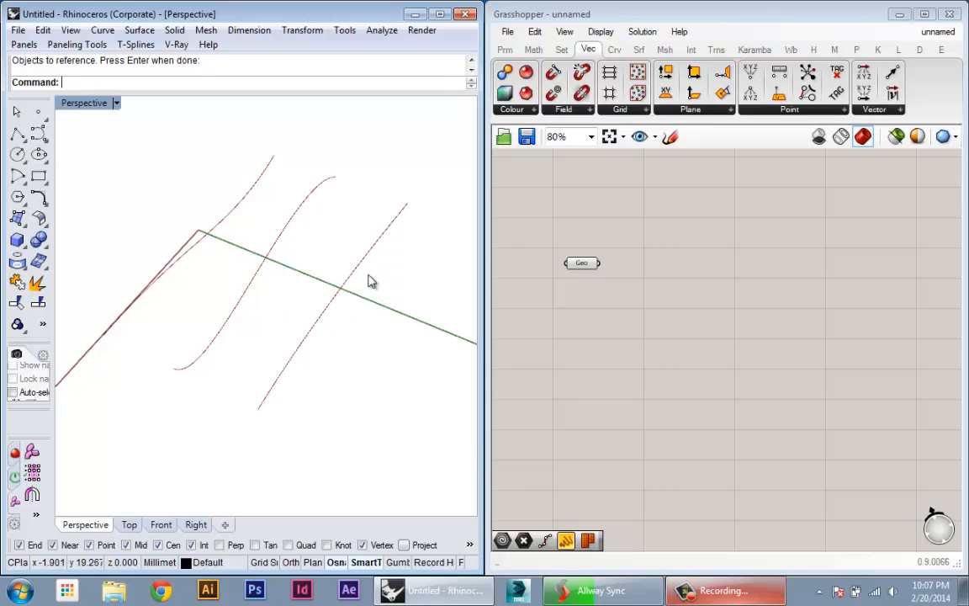
right_drag(364, 310, 166, 376)
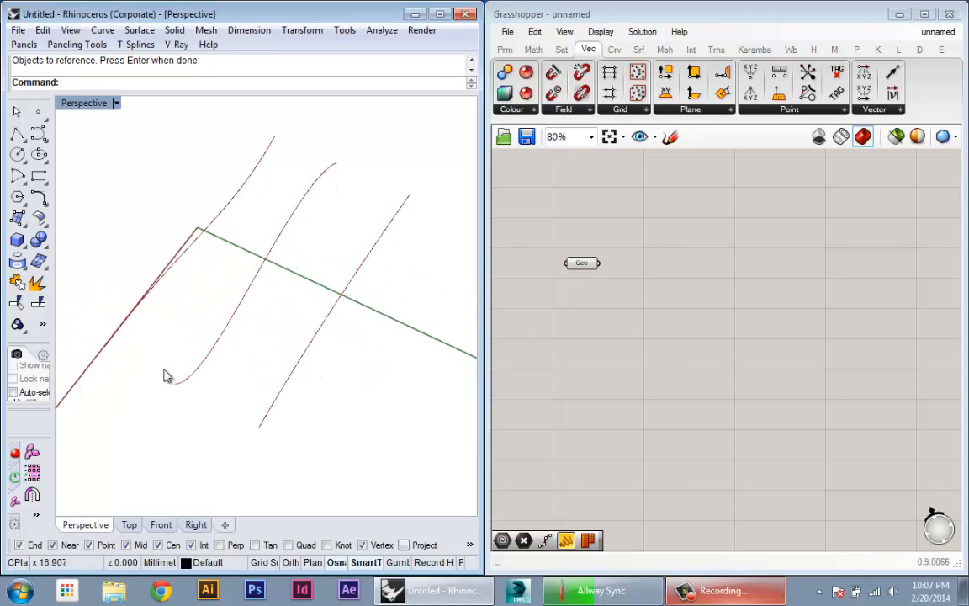
right_drag(255, 346, 372, 367)
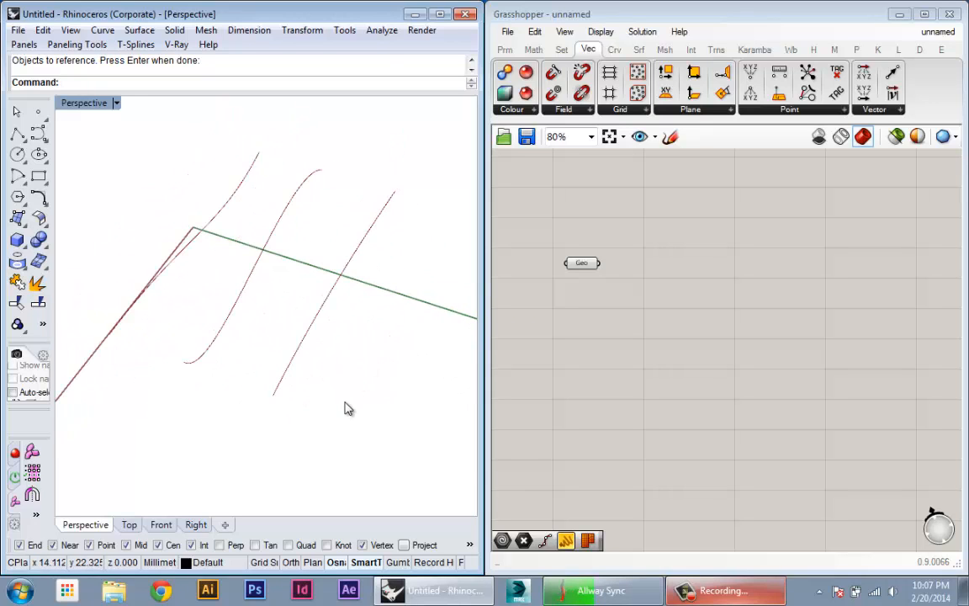
right_drag(349, 409, 459, 367)
right_drag(266, 391, 360, 379)
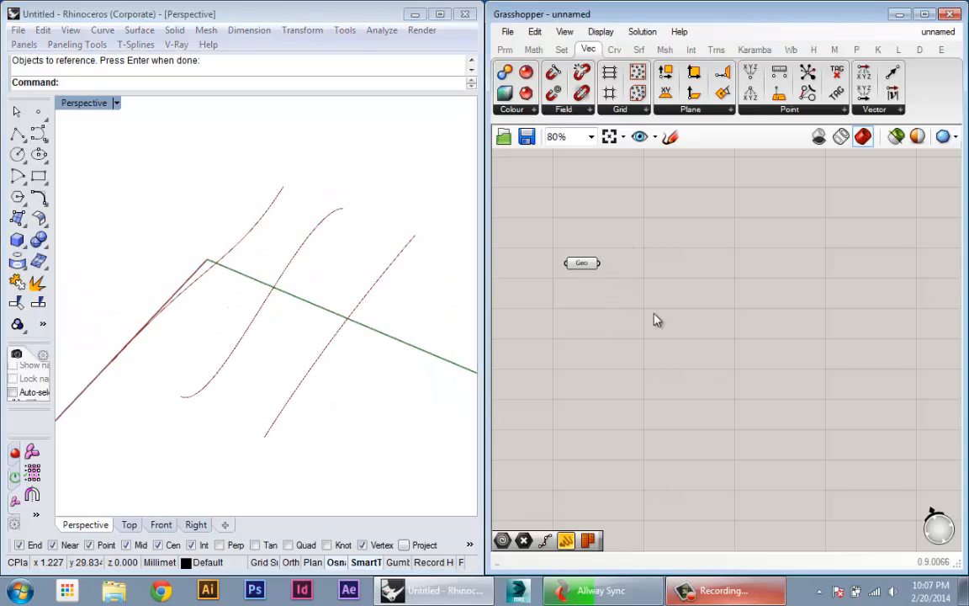
double_click(644, 270)
text(d)
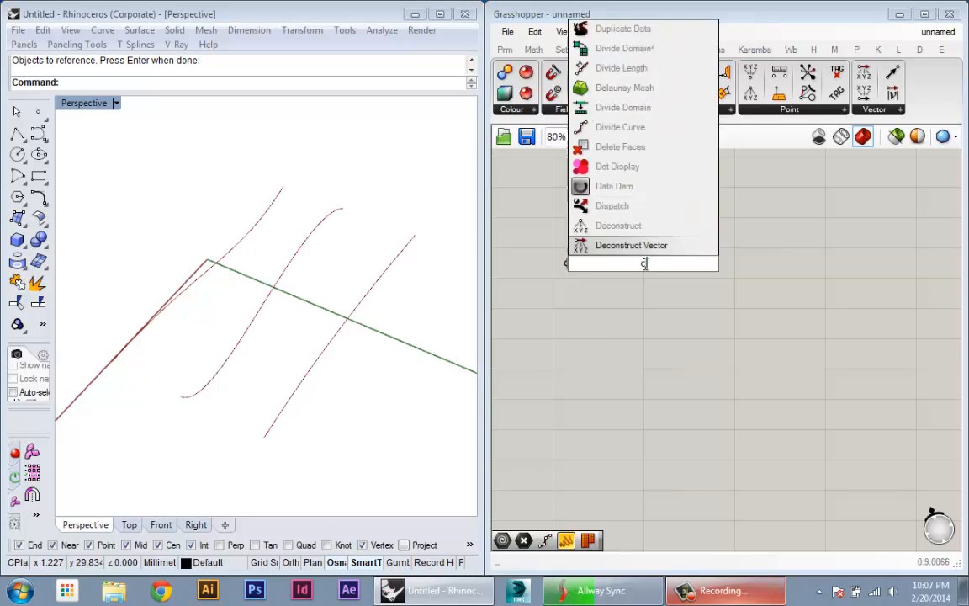
text(ivid)
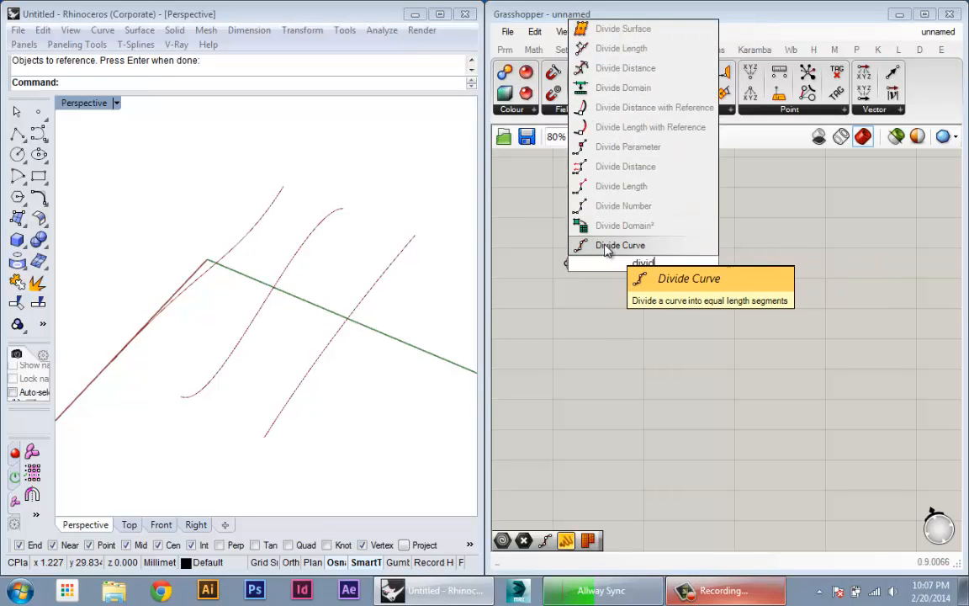
click(607, 246)
- Place a Divide Curve component beside the Geometry parameter and connect the Geometry output to its curve input C
click(718, 52)
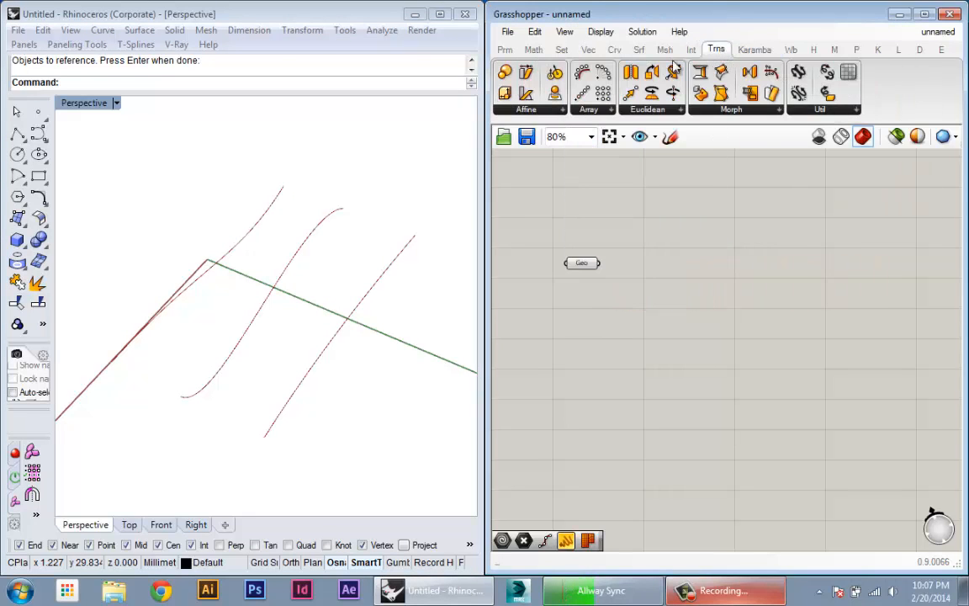
click(614, 48)
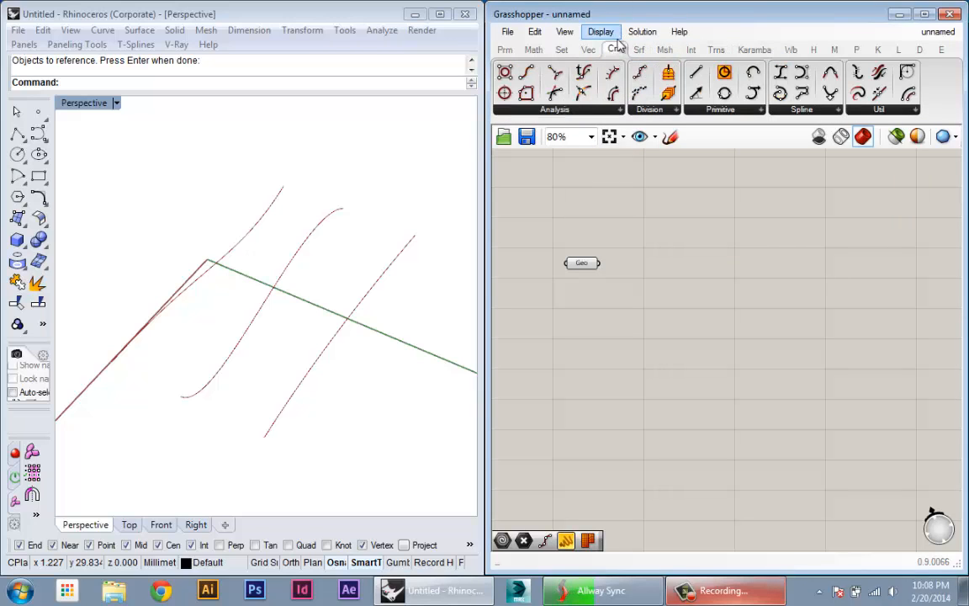
click(647, 109)
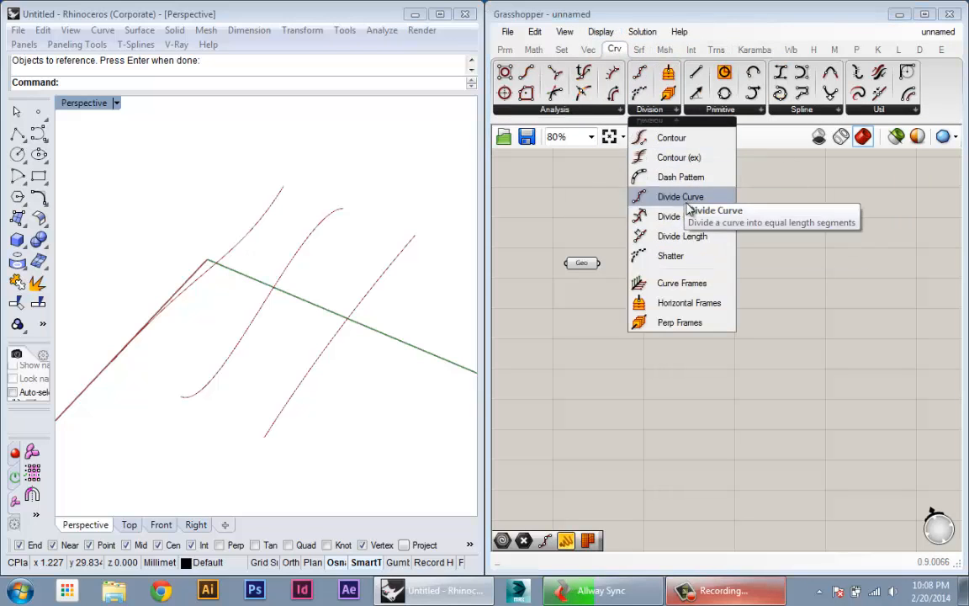
drag(685, 208, 663, 288)
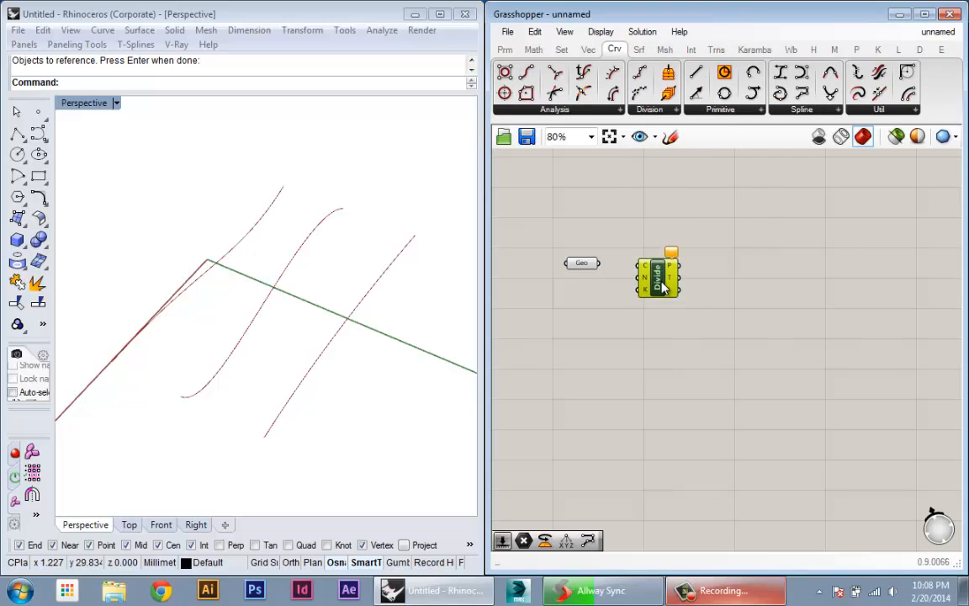
drag(599, 264, 646, 298)
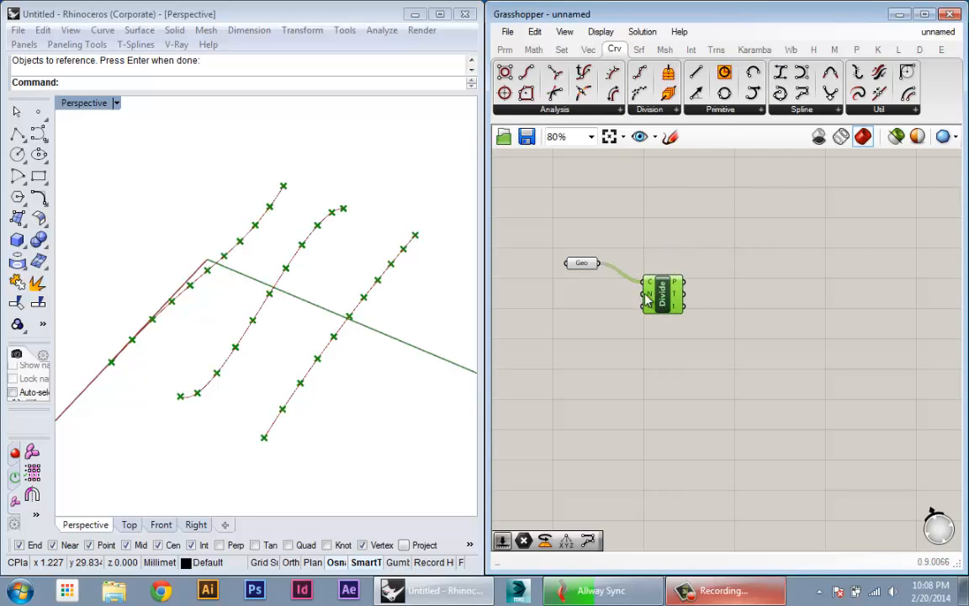
- Add a number slider, connect it to the count input N of Divide Curve and set it to 15
double_click(568, 309)
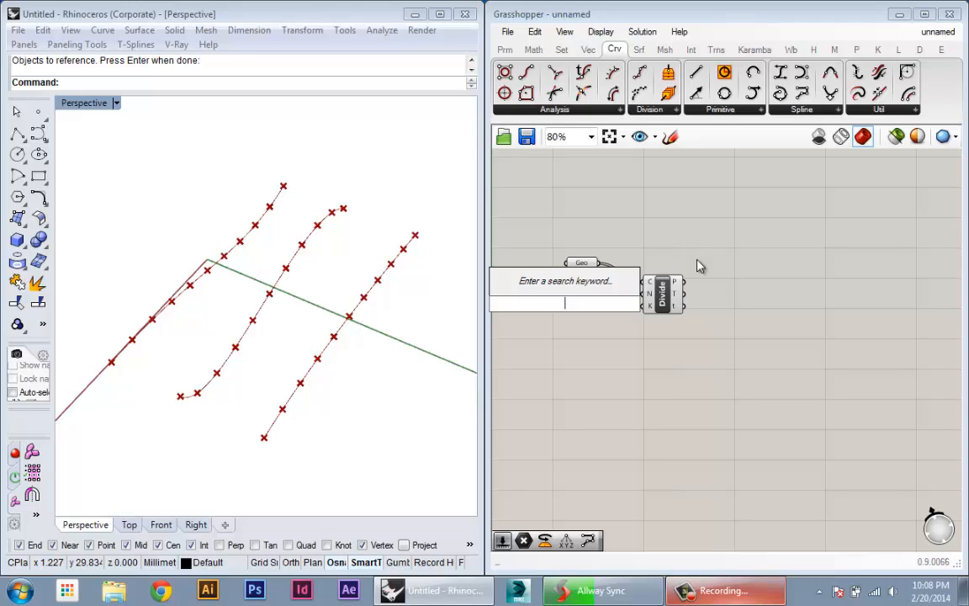
text(20)
key(Return)
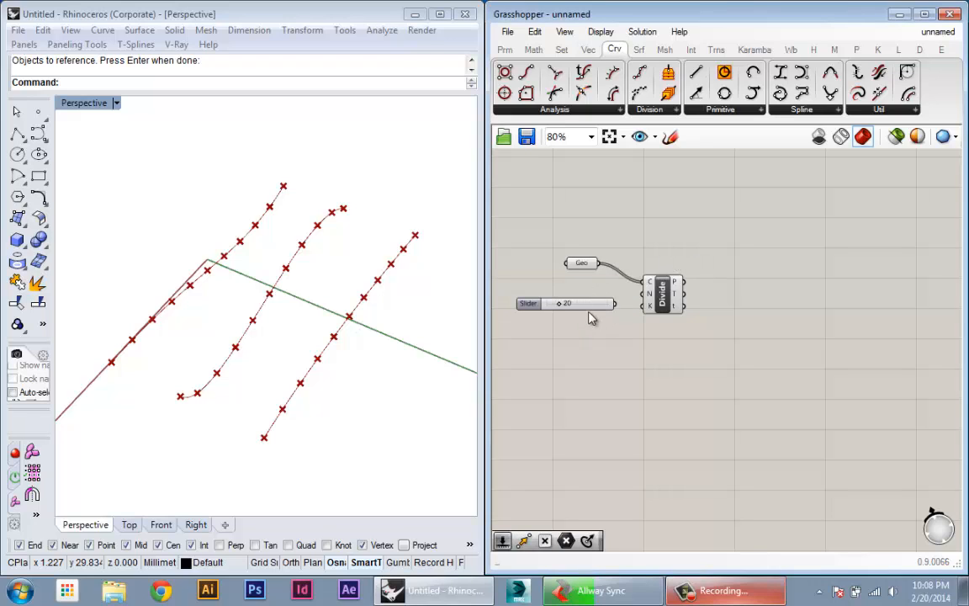
drag(588, 308, 649, 281)
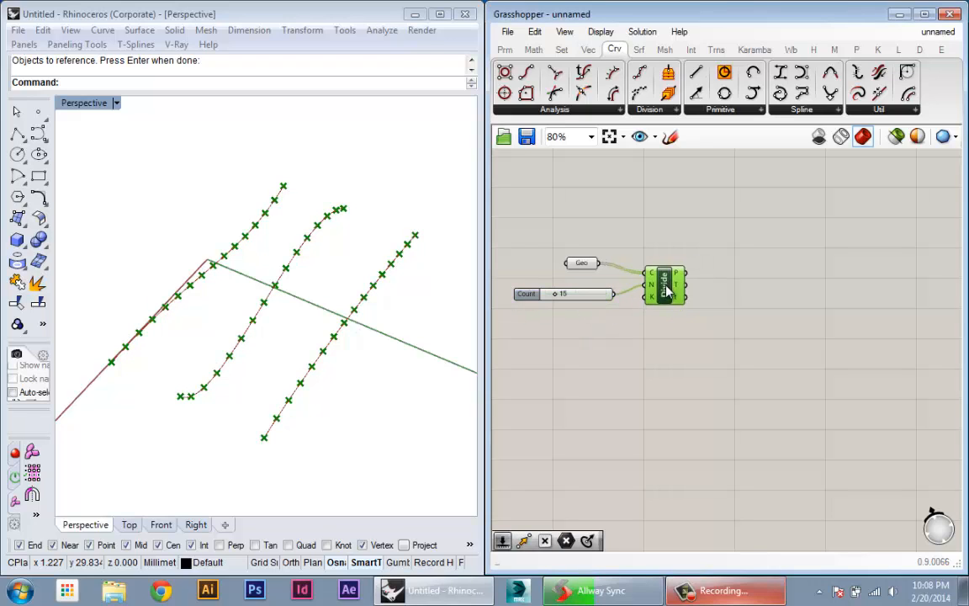
- Place a Panel beside Divide Curve, connect the points output P to it and make the panel taller
right_drag(680, 396, 720, 408)
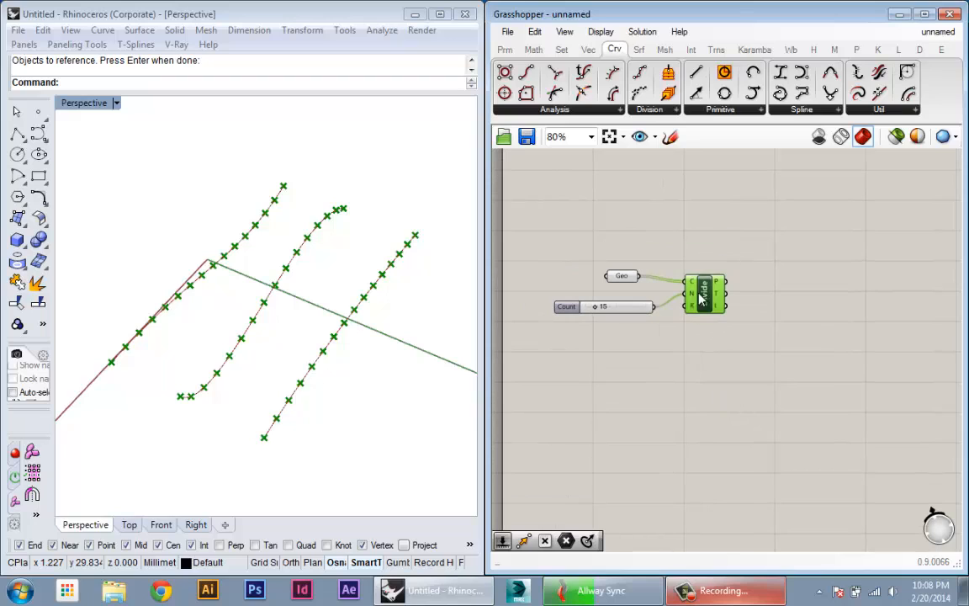
scroll(702, 301, up, 3)
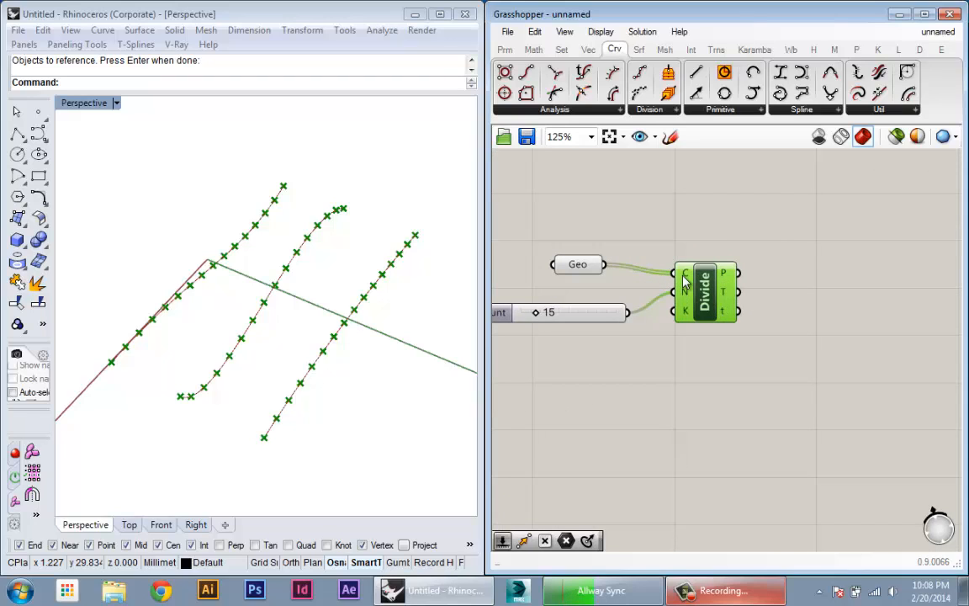
mouse_move(684, 298)
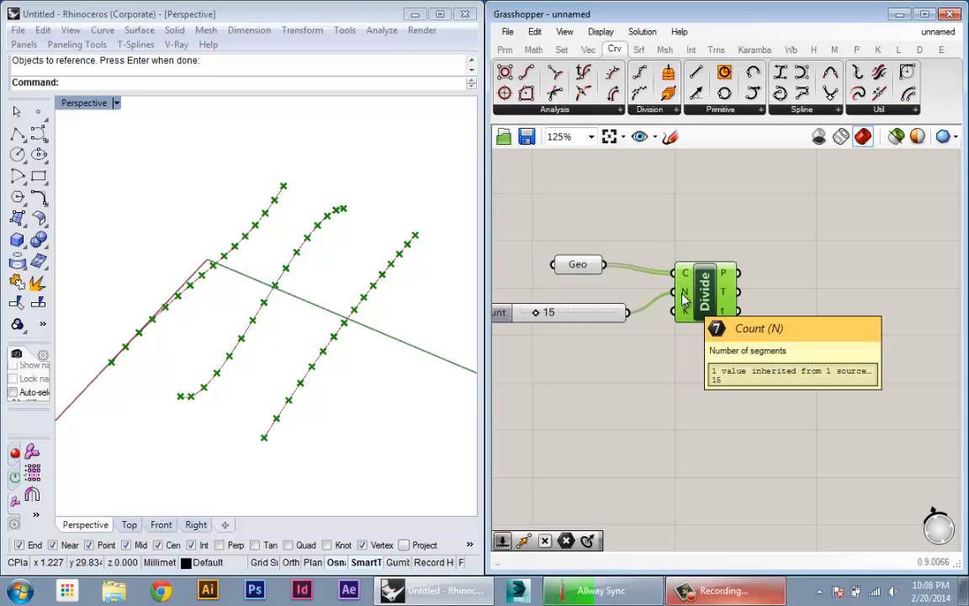
mouse_move(725, 276)
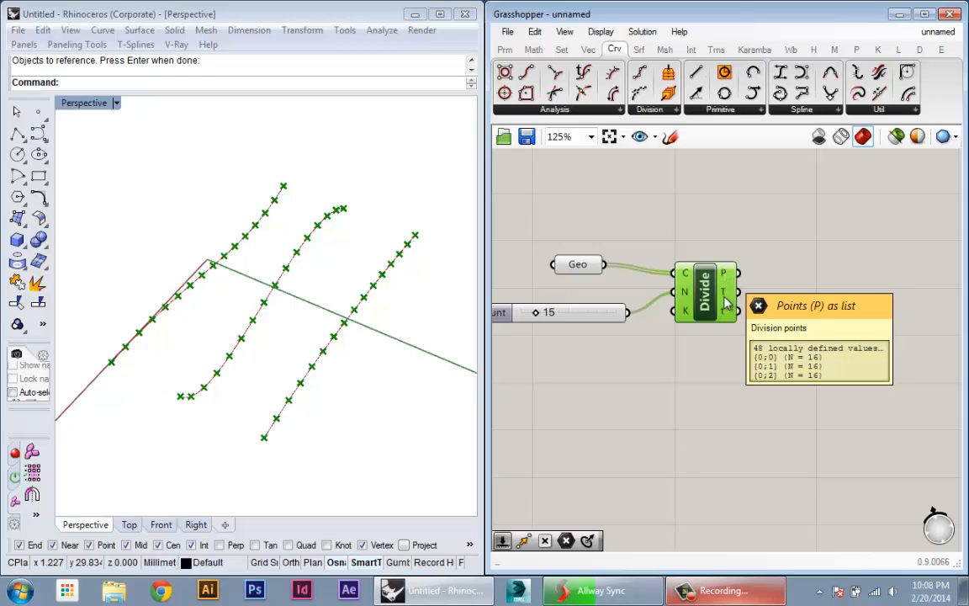
double_click(697, 301)
text(panel)
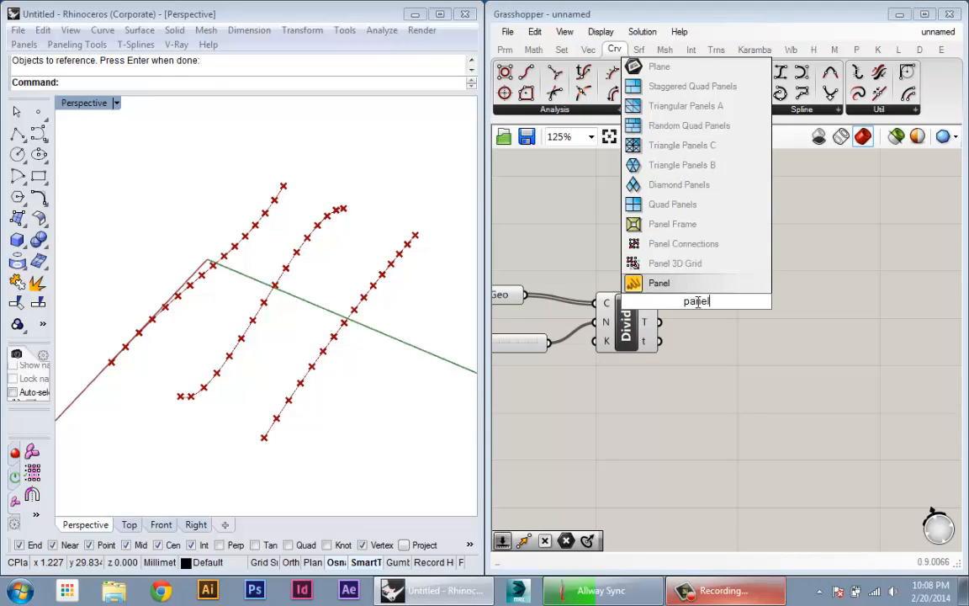
key(Return)
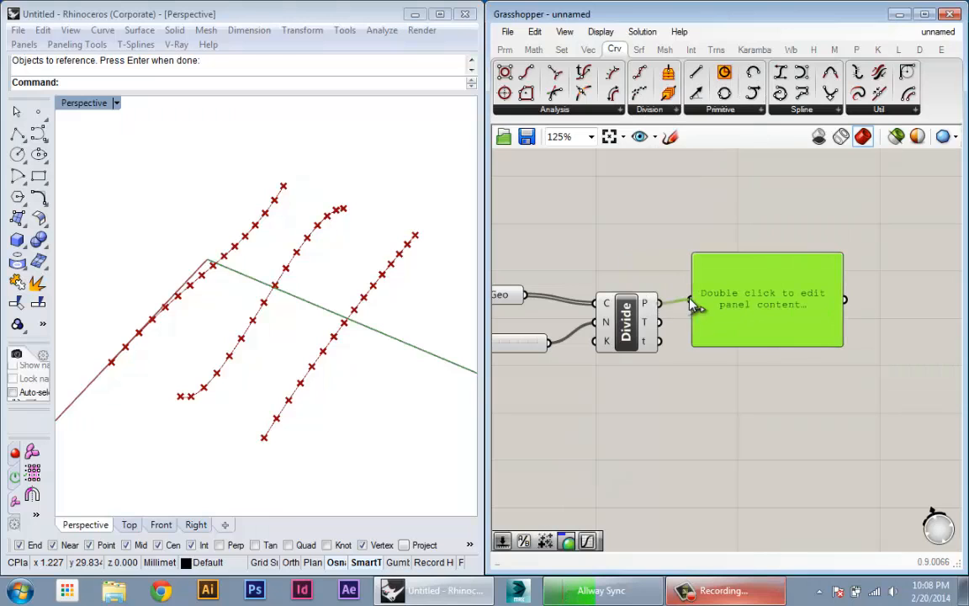
drag(693, 306, 693, 303)
drag(805, 340, 805, 506)
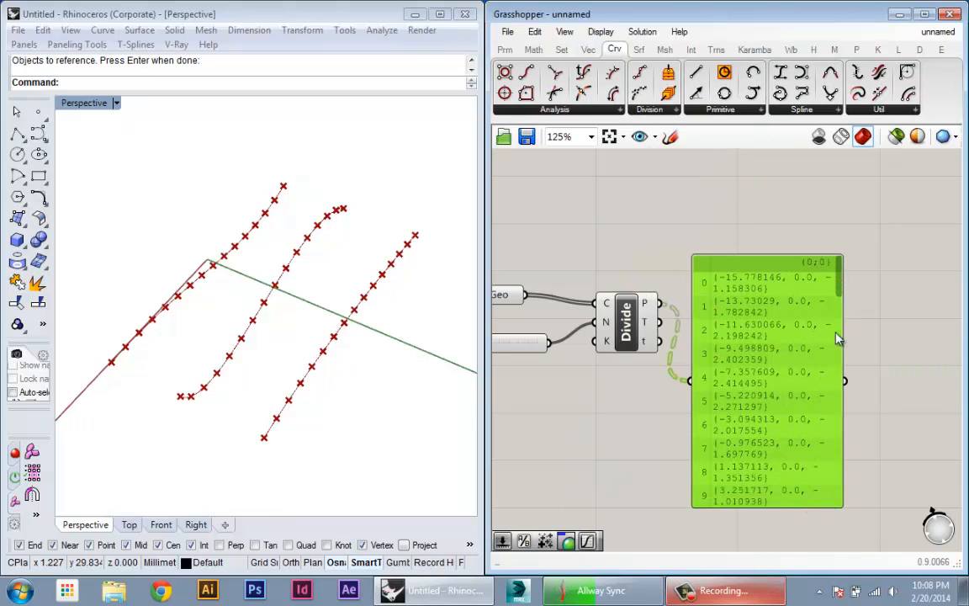
- Set the Count slider to 9 and enlarge the panel so each point's coordinates fit on one line
right_drag(569, 333, 632, 333)
scroll(631, 348, down, 1)
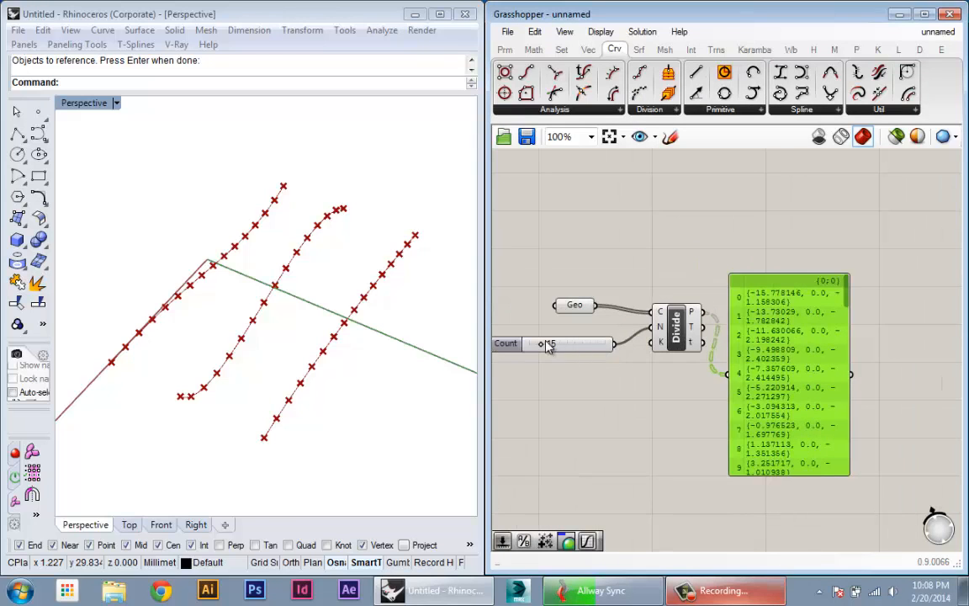
drag(545, 345, 537, 346)
right_drag(705, 335, 684, 284)
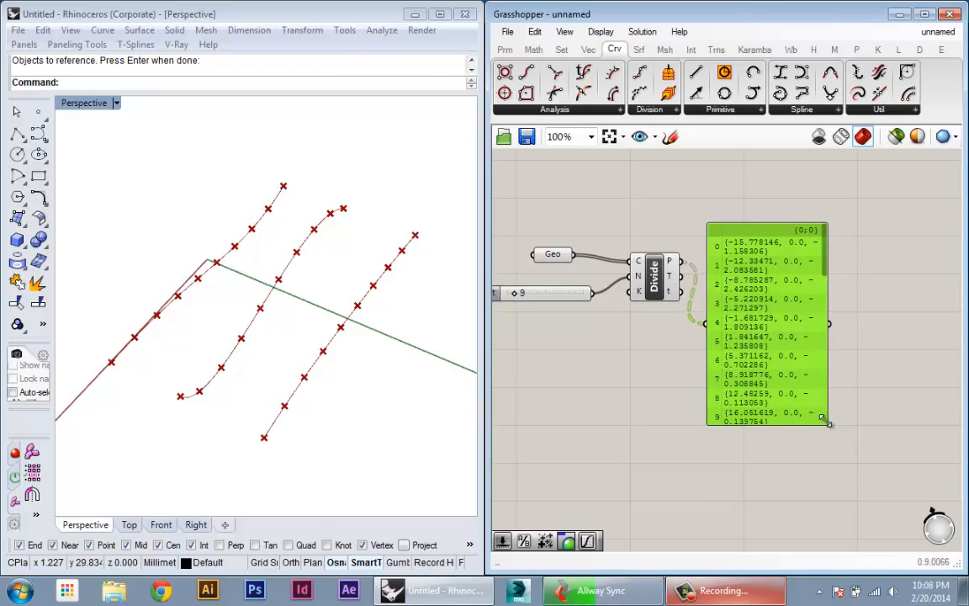
drag(823, 421, 929, 492)
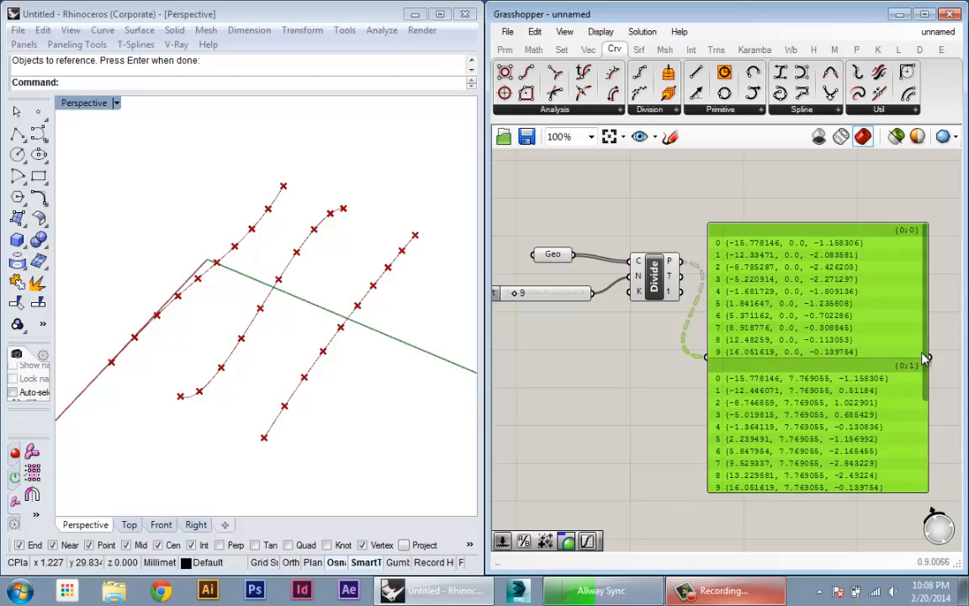
- Examine the division points of each branch in the panel, comparing the lists of the three curves
drag(926, 359, 953, 301)
right_drag(756, 352, 740, 335)
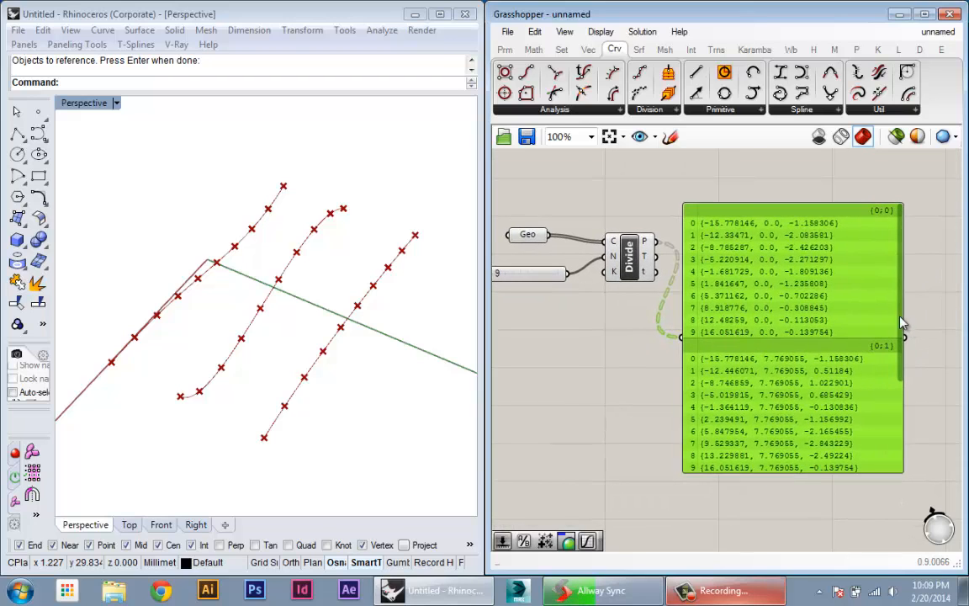
drag(902, 320, 899, 294)
drag(825, 333, 801, 276)
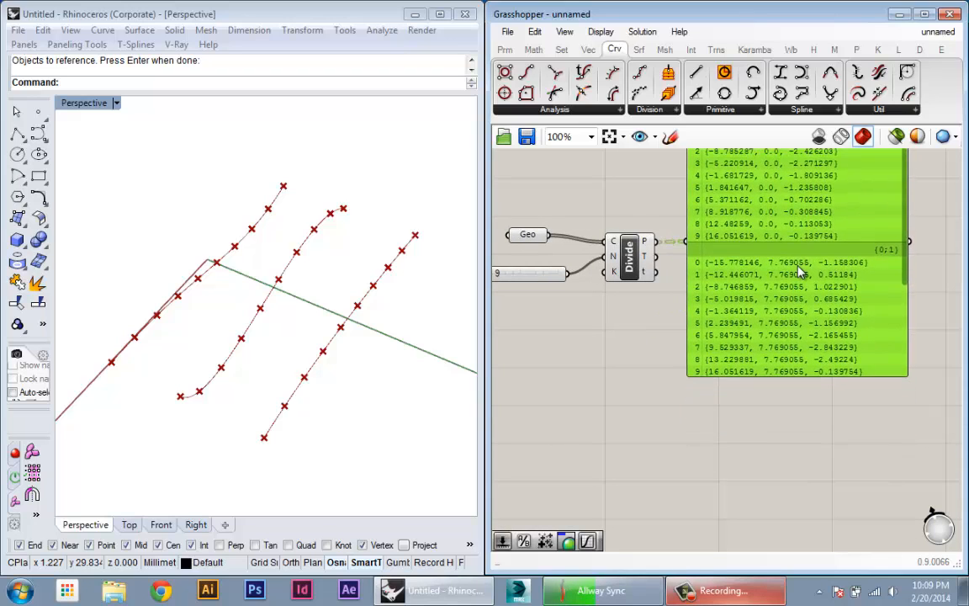
right_drag(800, 266, 795, 407)
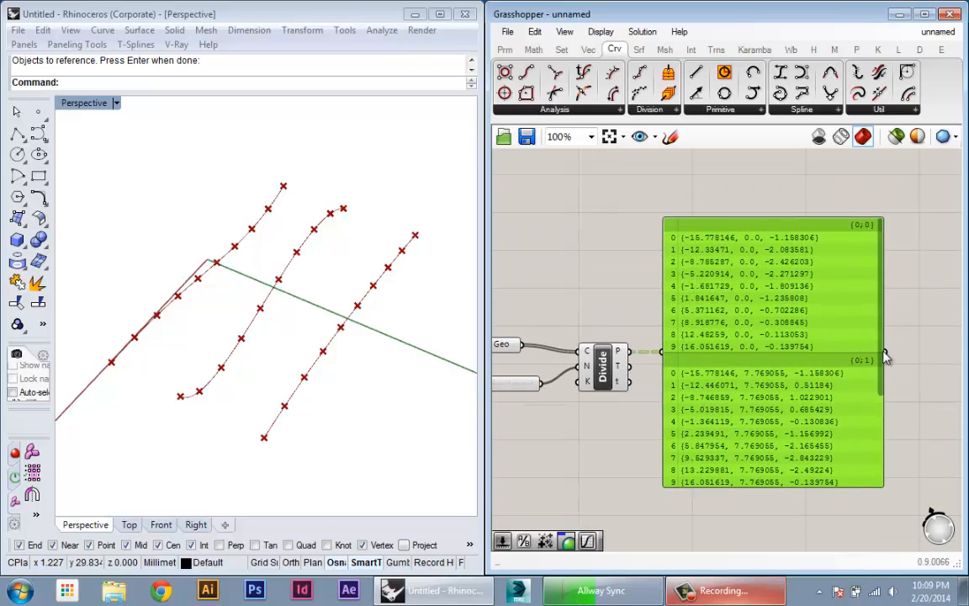
scroll(885, 355, down, 3)
scroll(887, 320, up, 3)
drag(880, 339, 866, 436)
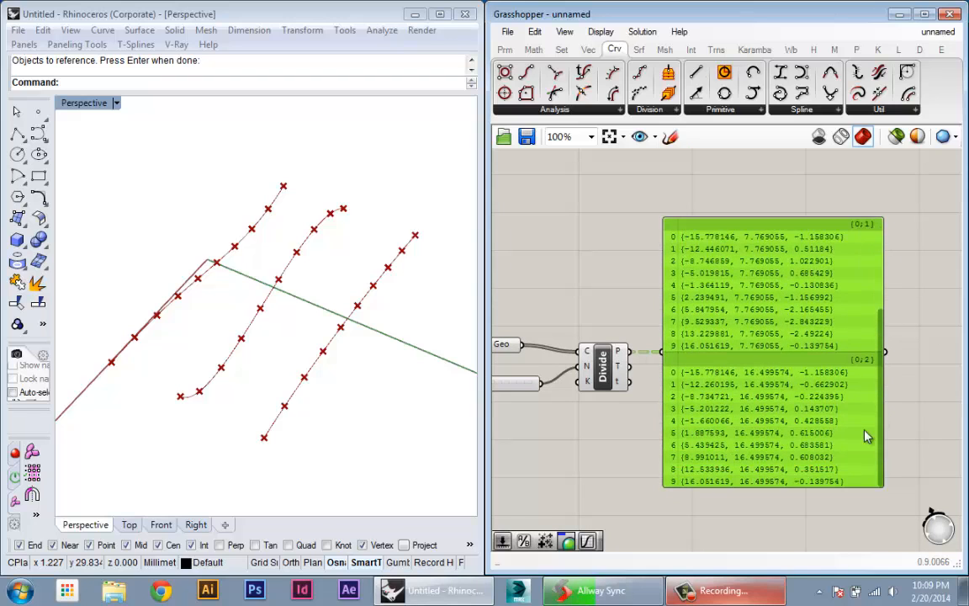
- Try flattening the P output of Divide Curve while checking the panel's list, and turn flattening off again
right_click(623, 354)
click(661, 441)
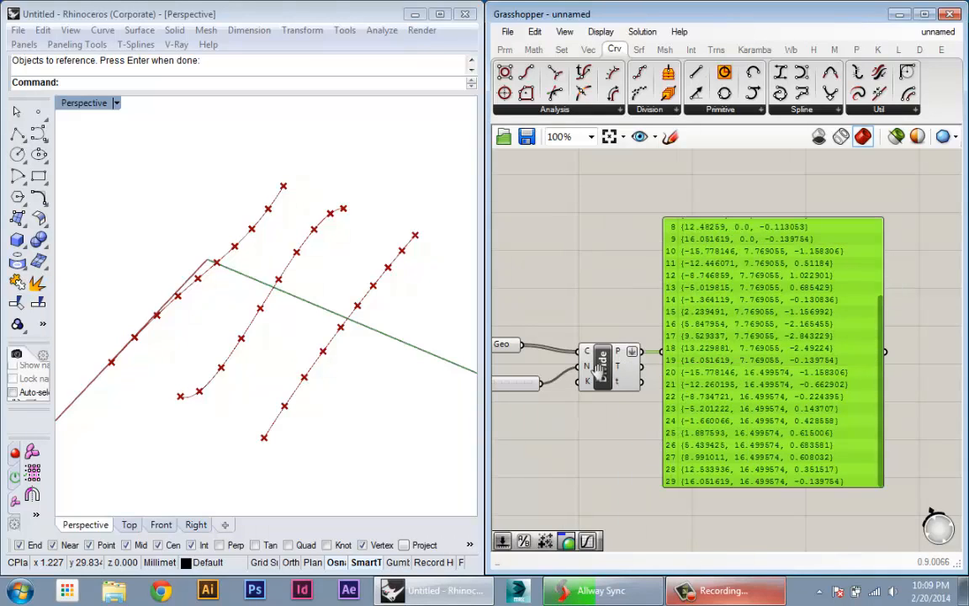
right_drag(596, 371, 545, 372)
drag(826, 413, 839, 260)
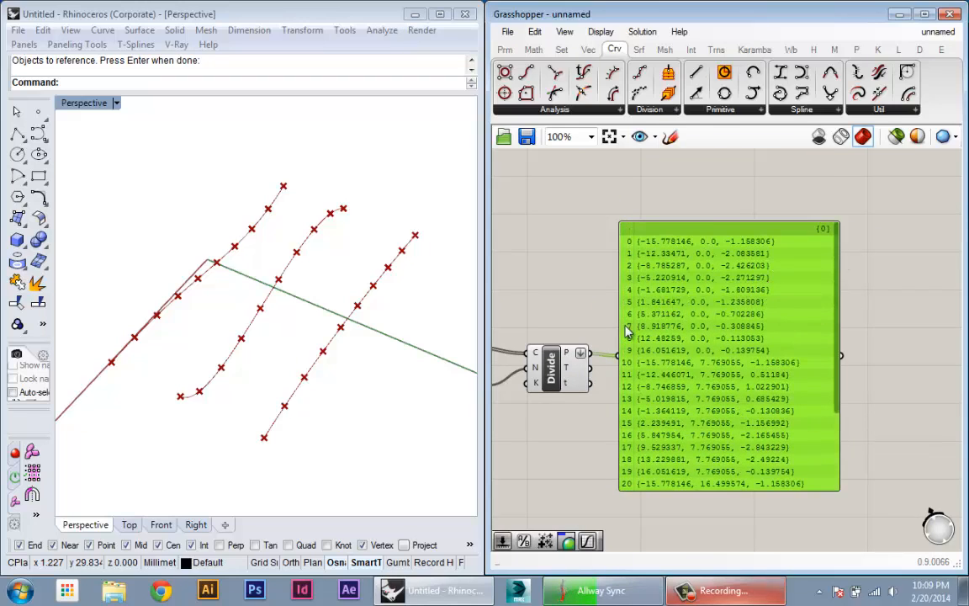
right_click(571, 359)
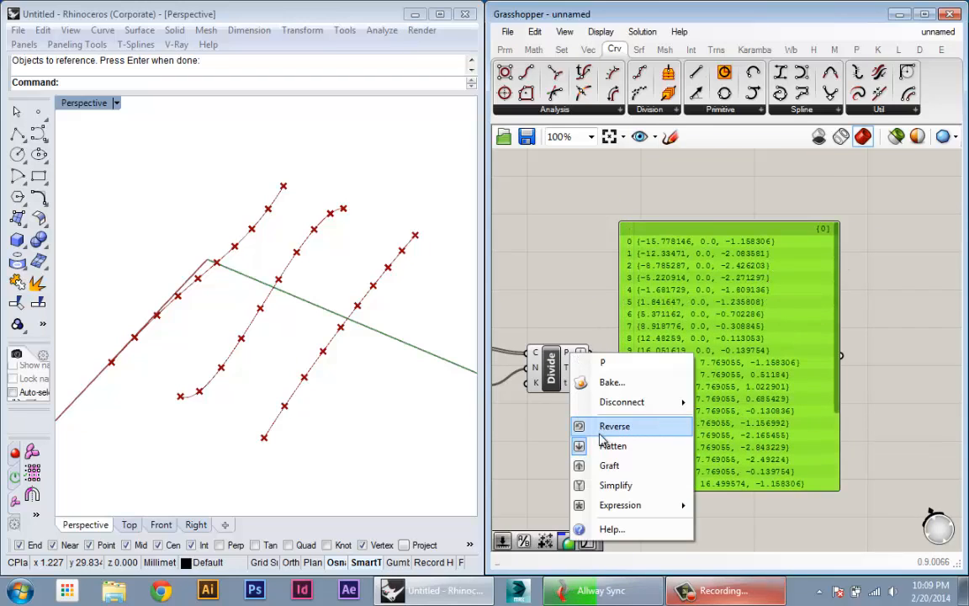
click(593, 461)
- Move the panel up to free the canvas area beside Divide Curve's outputs and deselect it
right_drag(736, 413, 757, 413)
drag(740, 446, 767, 306)
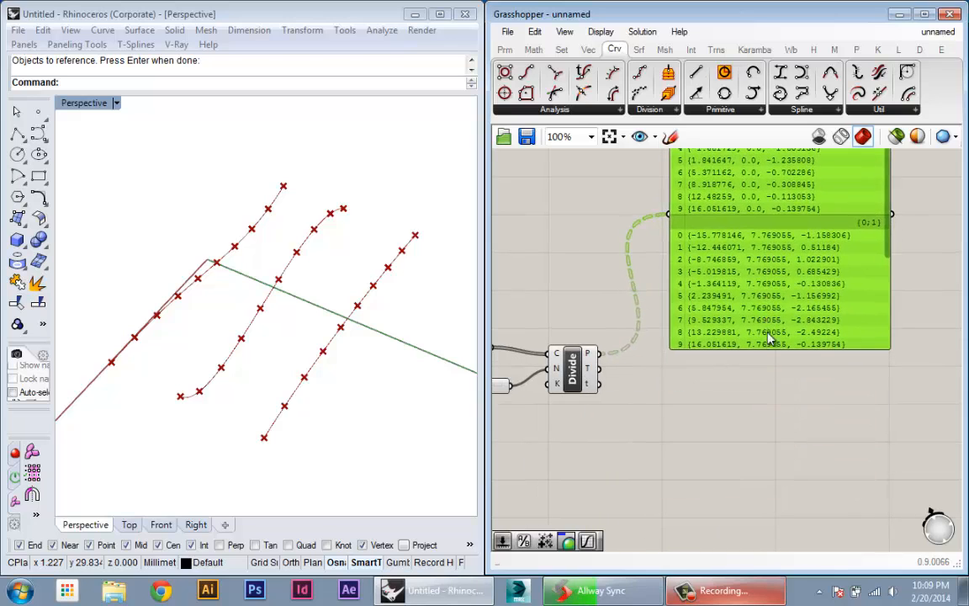
right_drag(770, 339, 762, 314)
scroll(762, 314, down, 1)
right_drag(702, 360, 697, 442)
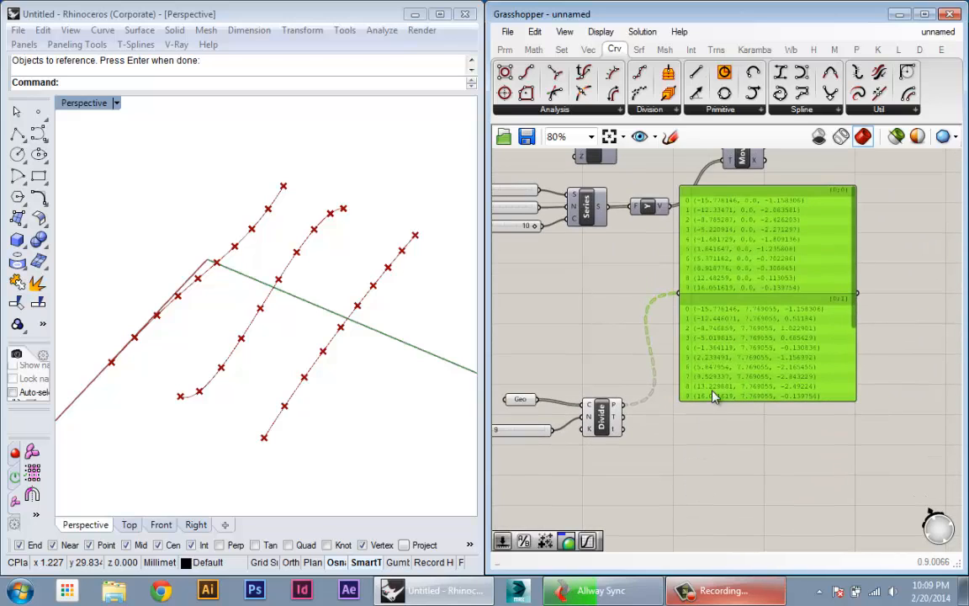
drag(719, 385, 722, 381)
right_drag(686, 412, 674, 386)
scroll(677, 392, up, 2)
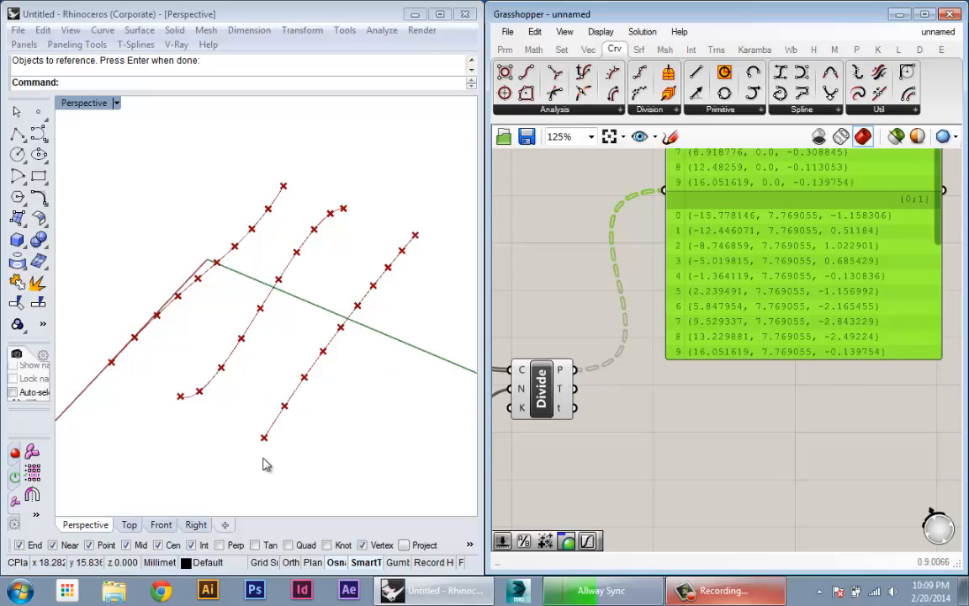
drag(703, 281, 724, 270)
click(717, 402)
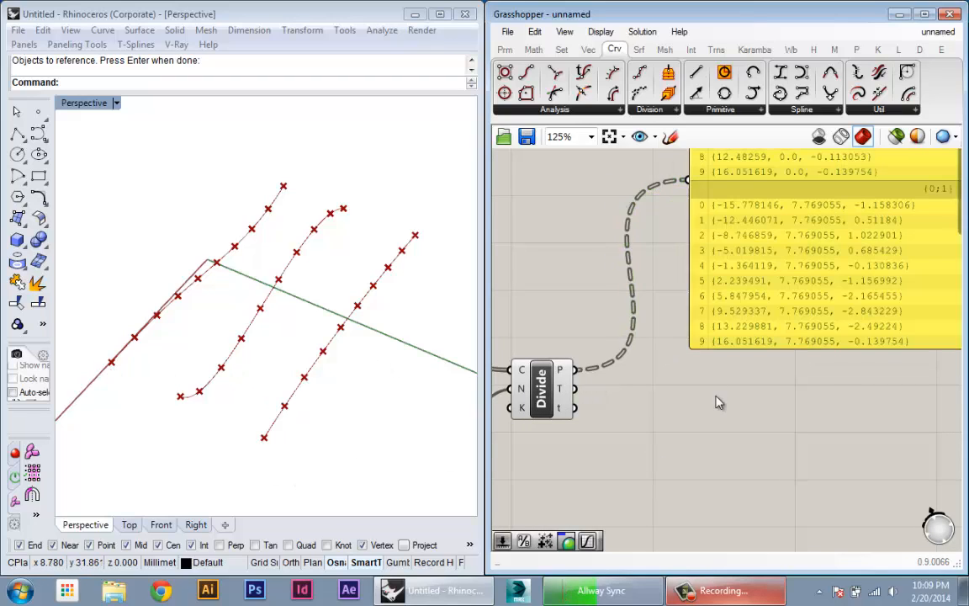
- Add a PolyLine component beside Divide Curve and feed the P output into its V input
double_click(718, 402)
text(pol)
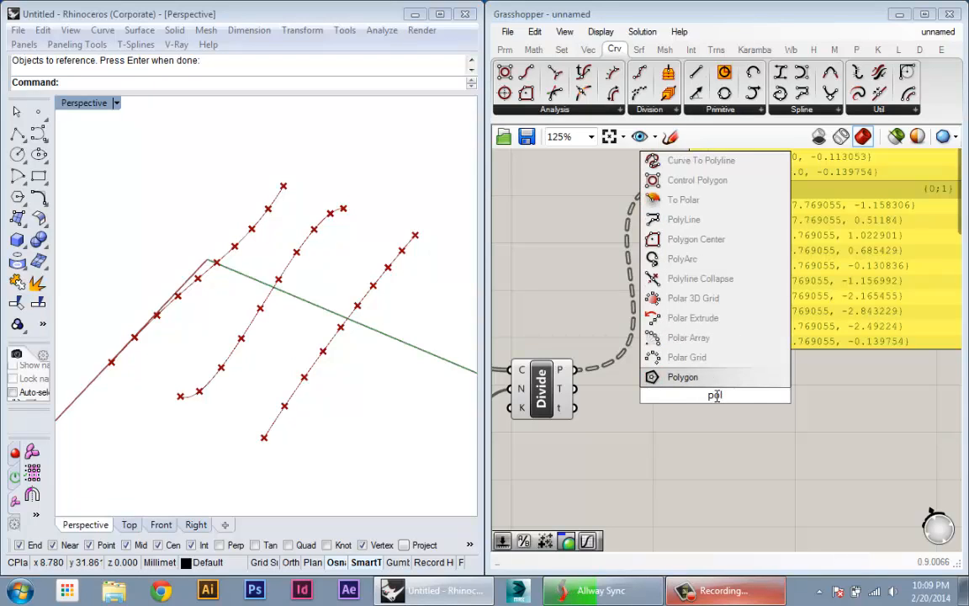
text(yline)
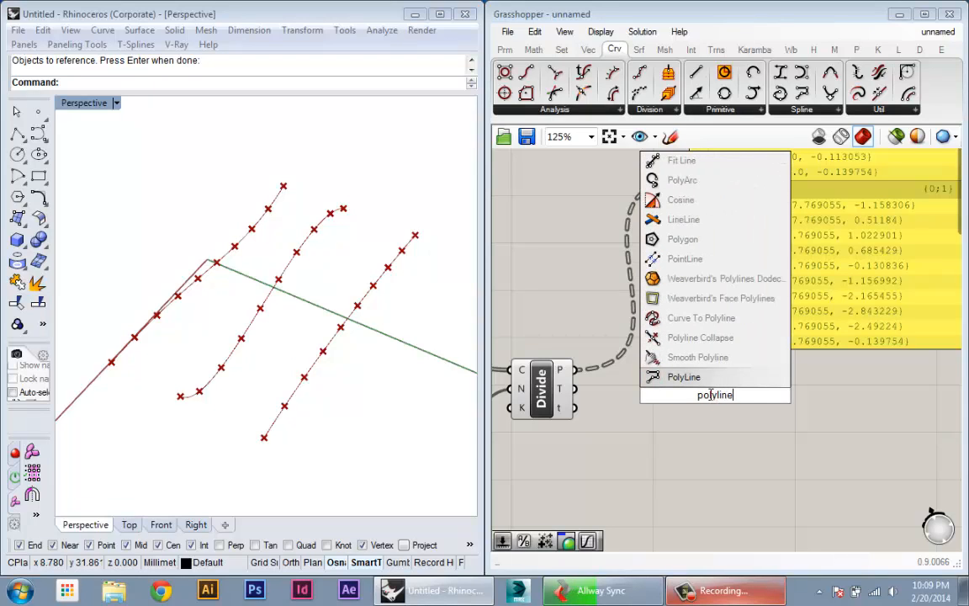
click(665, 377)
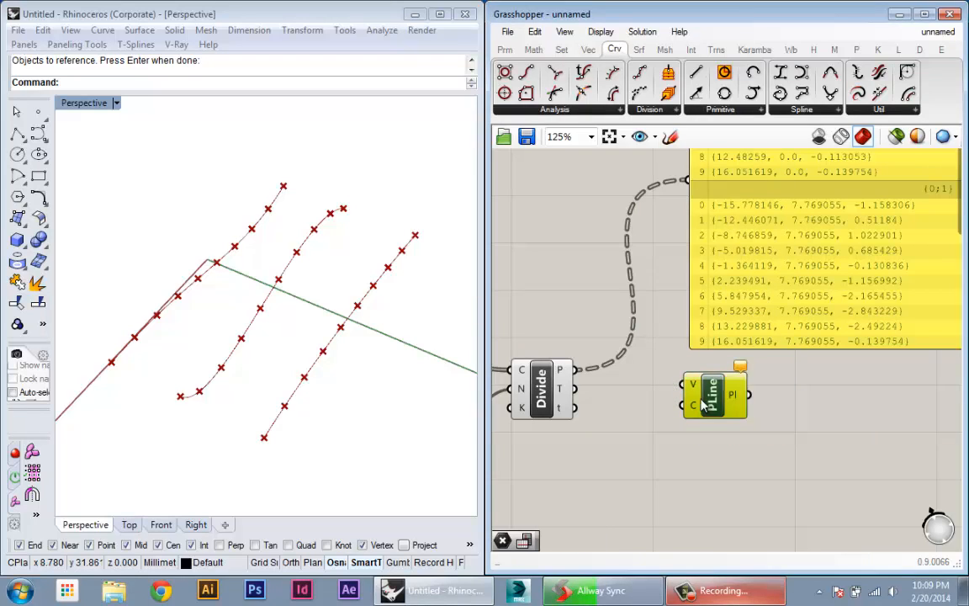
drag(702, 405, 666, 406)
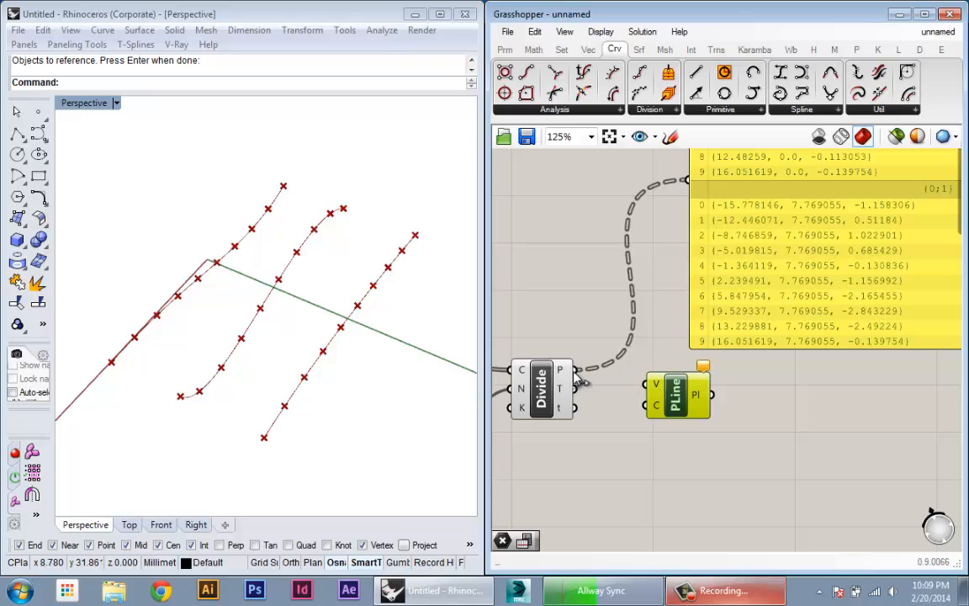
drag(576, 370, 644, 387)
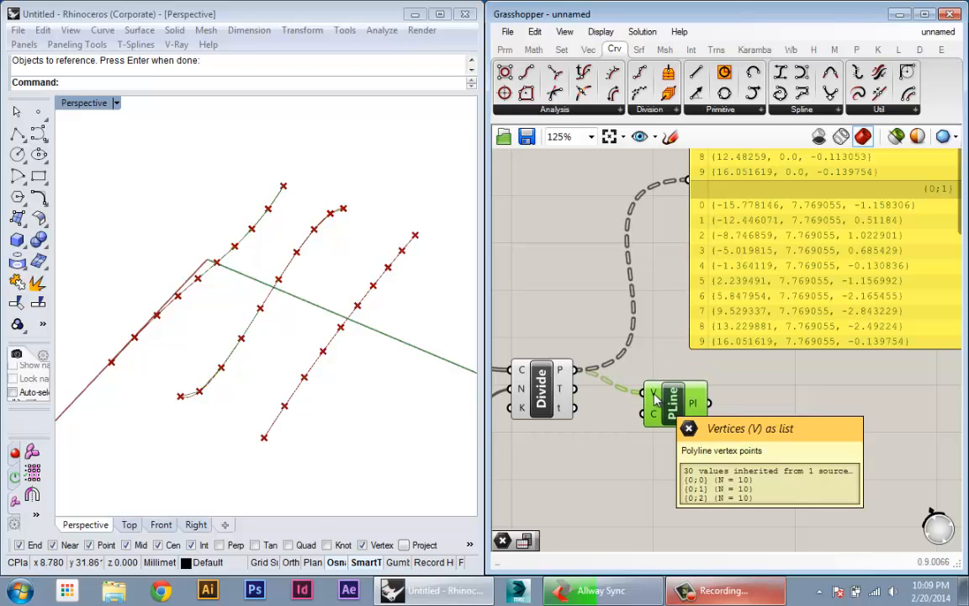
- Turn off the Geo parameter's preview, then select the three source curves in Rhino and hide them
right_drag(395, 360, 414, 371)
right_drag(529, 424, 691, 431)
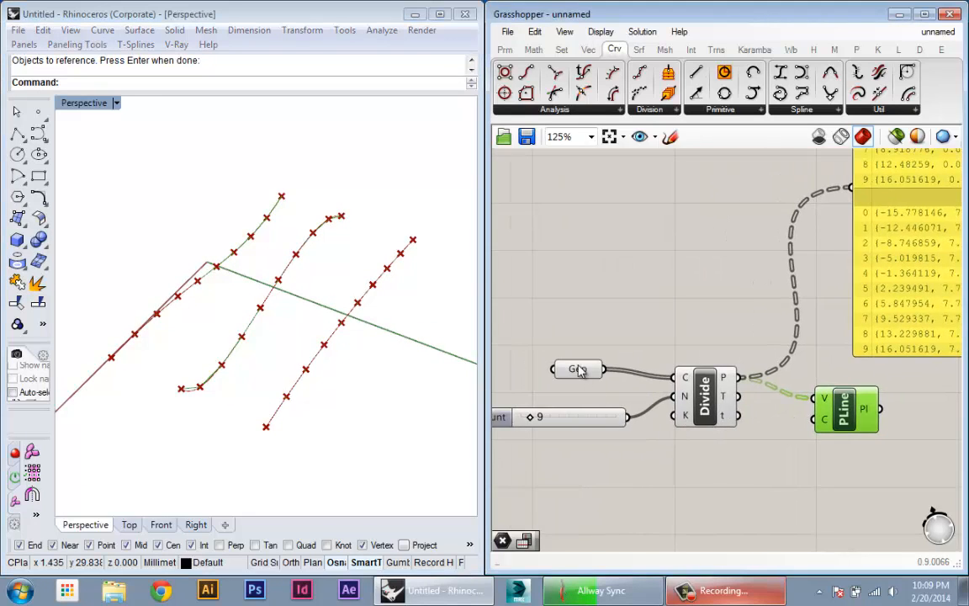
right_click(578, 370)
click(621, 253)
right_drag(388, 322, 387, 346)
drag(384, 381, 218, 256)
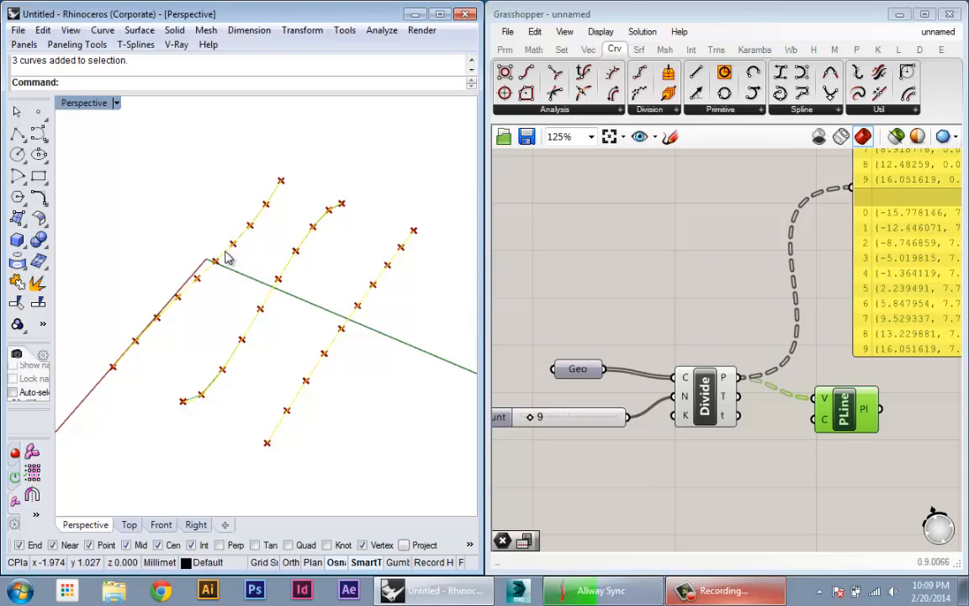
text(Hide)
key(Return)
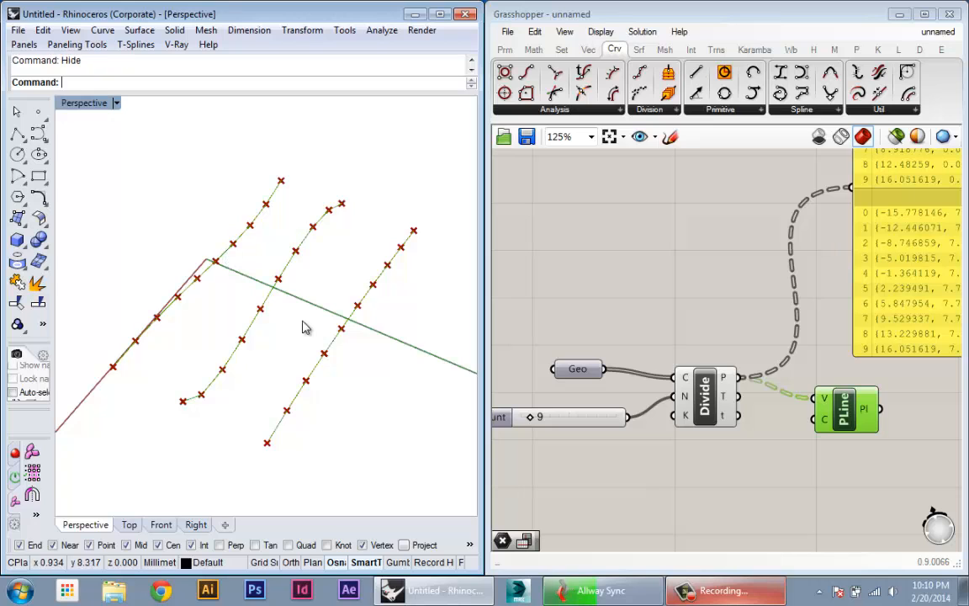
- Move the PolyLine component lower on the canvas and inspect the polylines in the Perspective viewport
right_drag(303, 328, 363, 337)
drag(842, 411, 845, 450)
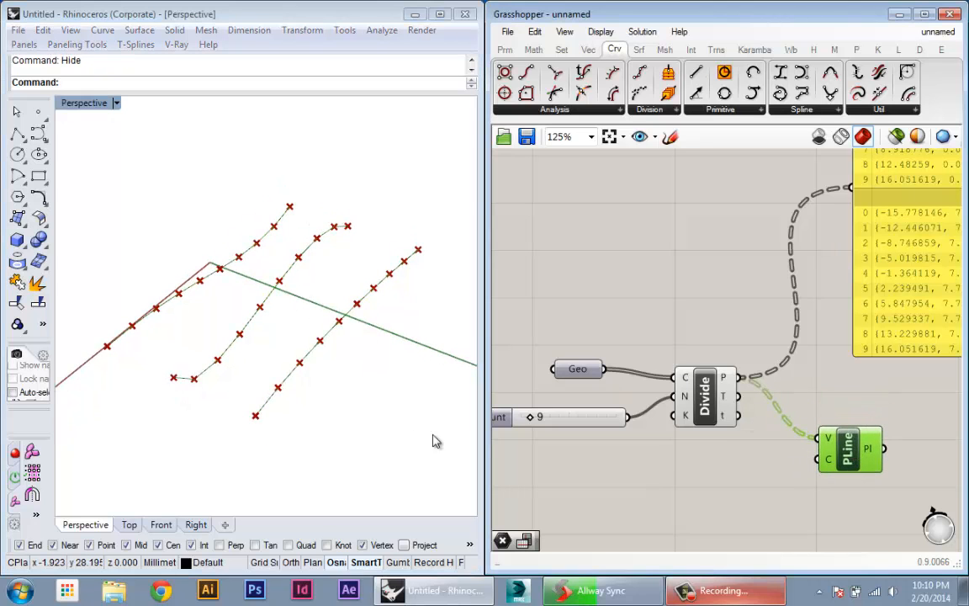
right_drag(432, 441, 370, 420)
right_drag(847, 440, 734, 446)
mouse_move(715, 455)
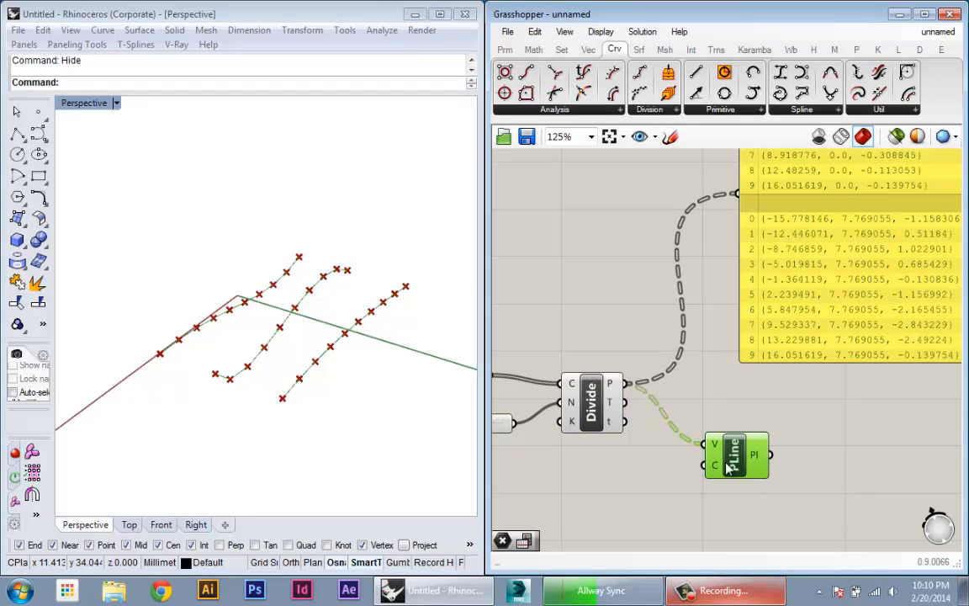
- Examine how the panel groups the division points into branches {0;0}, {0;1} and {0;2}, one per curve
scroll(741, 517, down, 2)
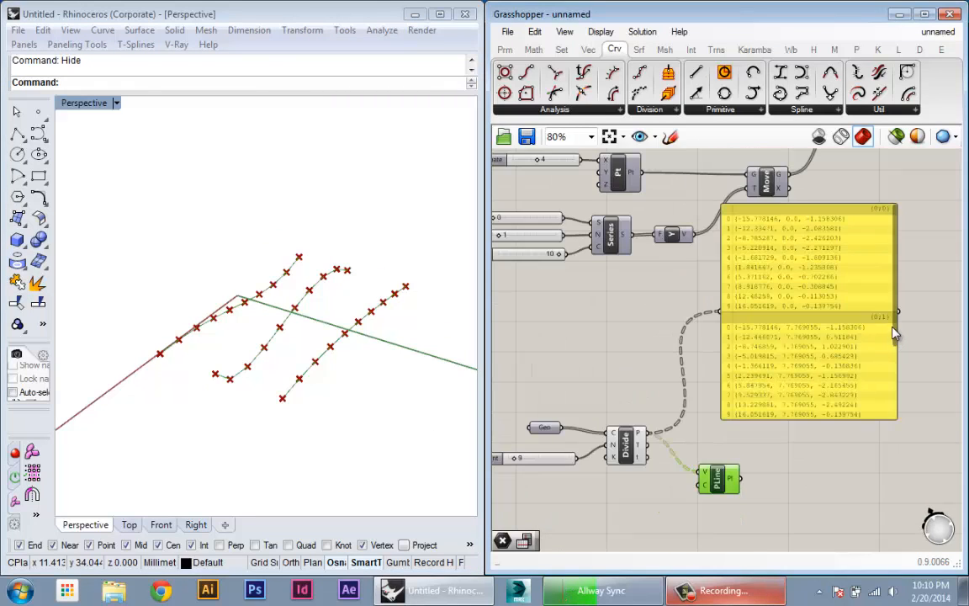
drag(894, 333, 893, 428)
scroll(805, 330, up, 2)
scroll(756, 461, up, 2)
scroll(757, 413, down, 1)
right_drag(748, 410, 720, 422)
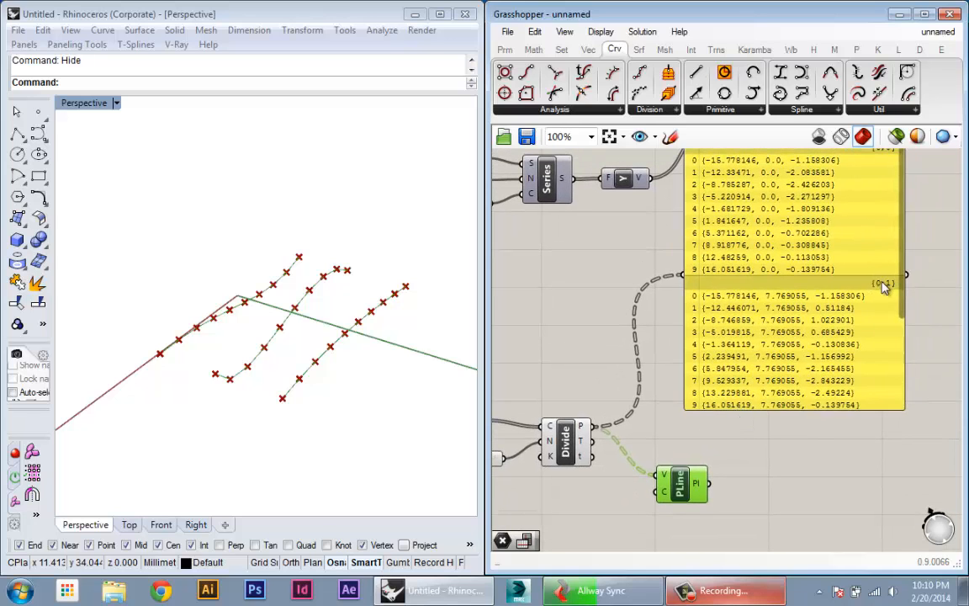
right_drag(861, 297, 862, 348)
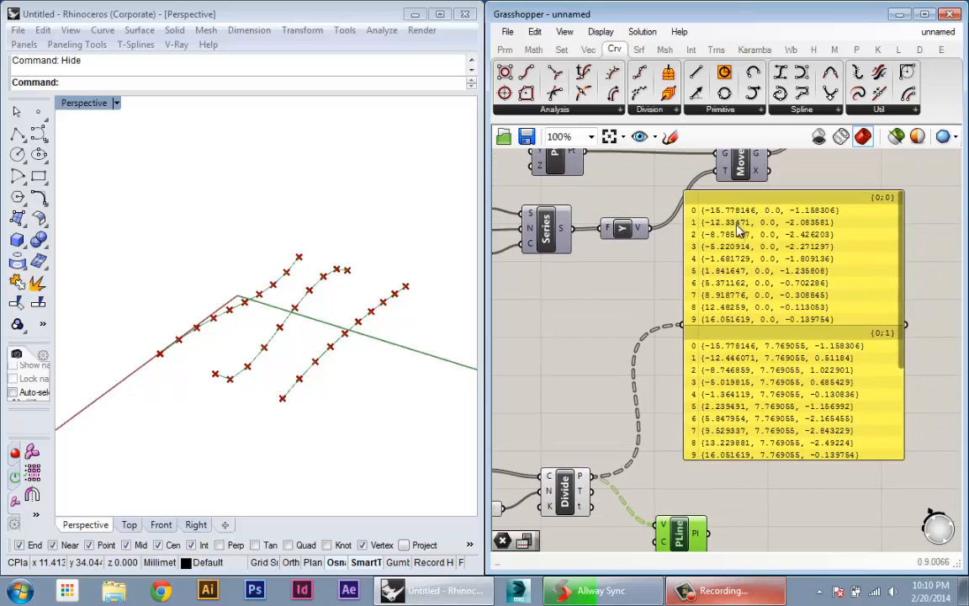
right_drag(742, 338, 740, 261)
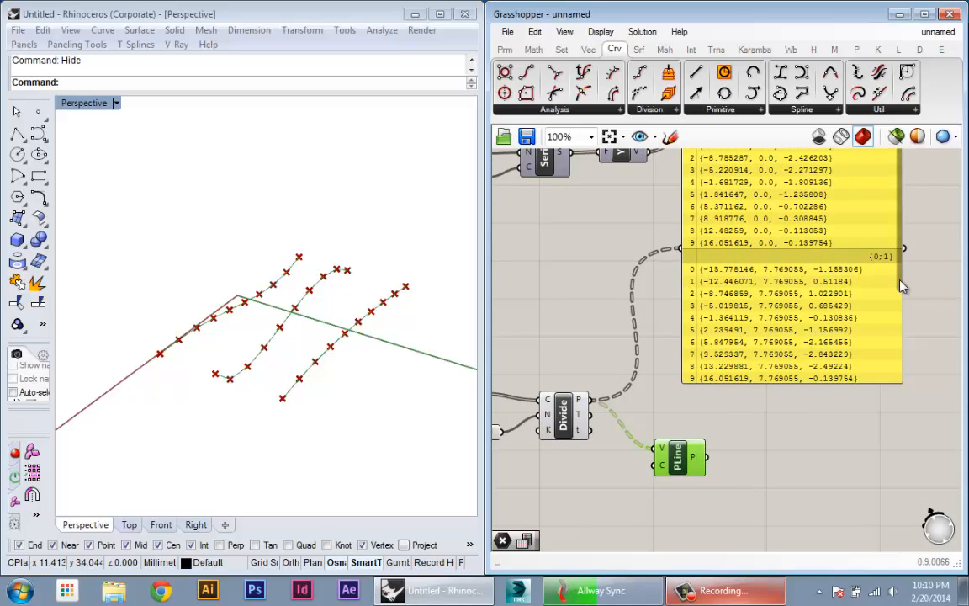
scroll(902, 286, down, 3)
scroll(858, 303, up, 1)
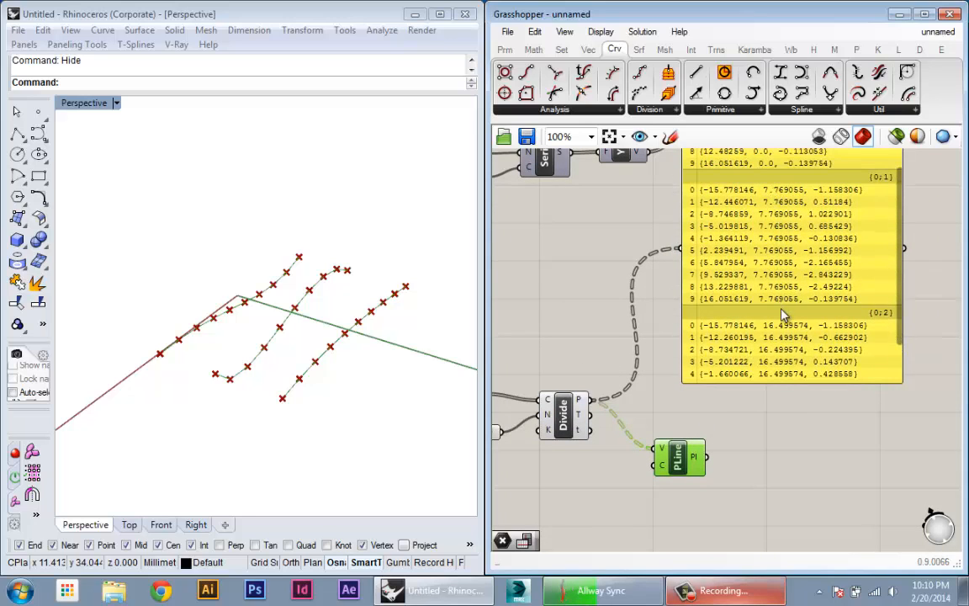
scroll(846, 332, down, 2)
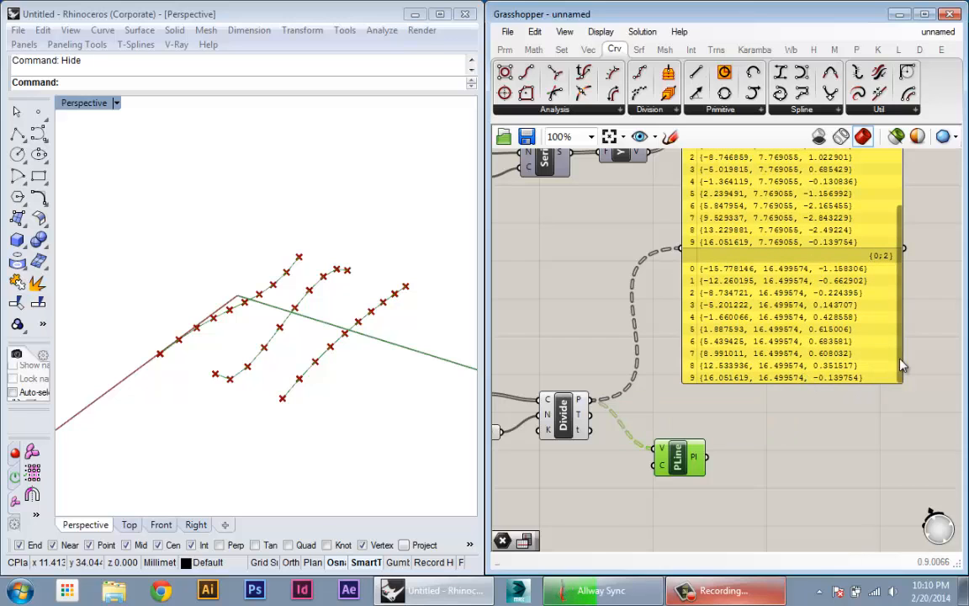
scroll(833, 402, down, 2)
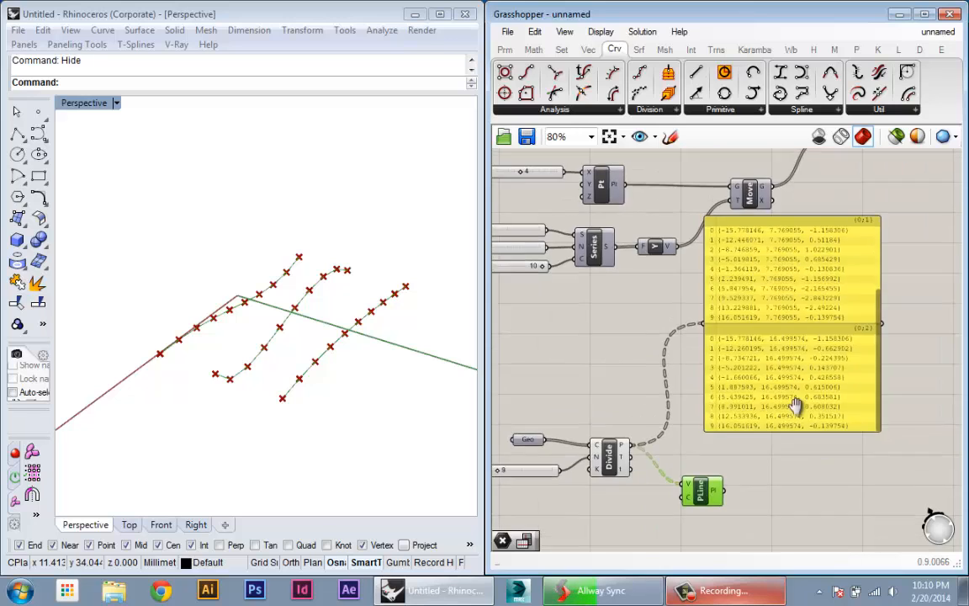
drag(795, 351, 774, 397)
- Rearrange the panel and PolyLine component so the panel sits directly above PolyLine, with free space after Divide Curve
drag(849, 369, 774, 234)
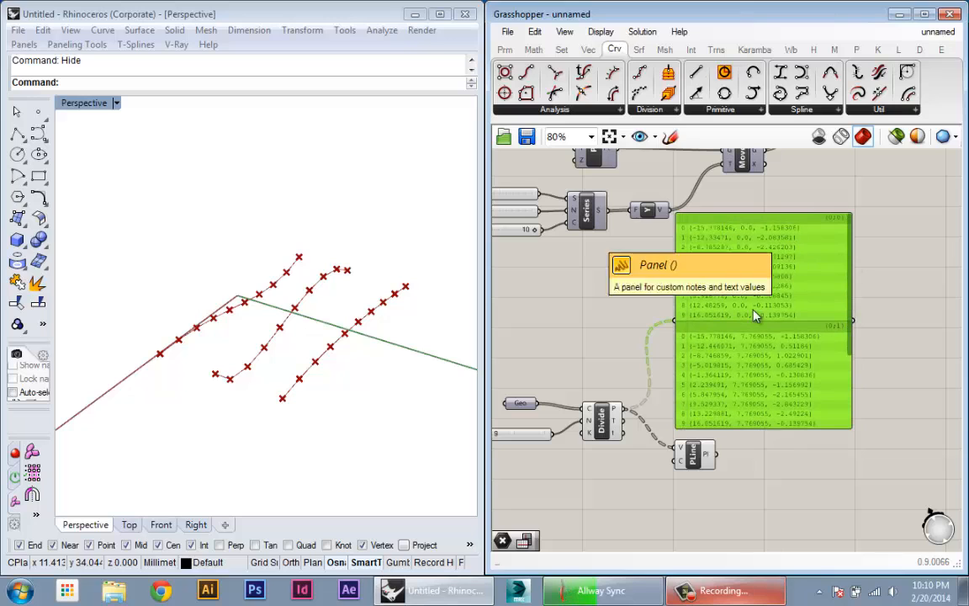
scroll(745, 349, down, 4)
scroll(733, 359, up, 5)
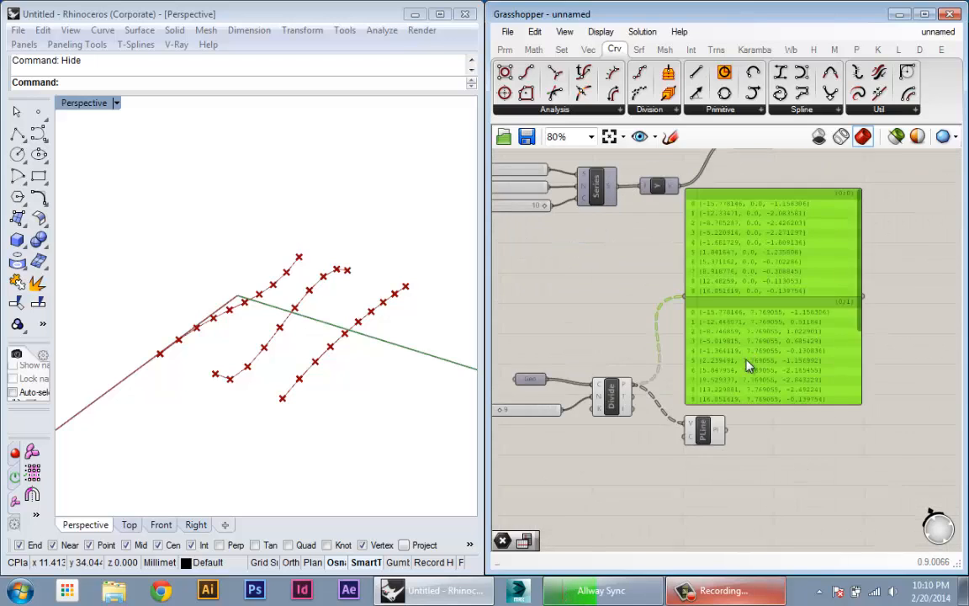
drag(886, 319, 887, 284)
right_drag(828, 306, 759, 325)
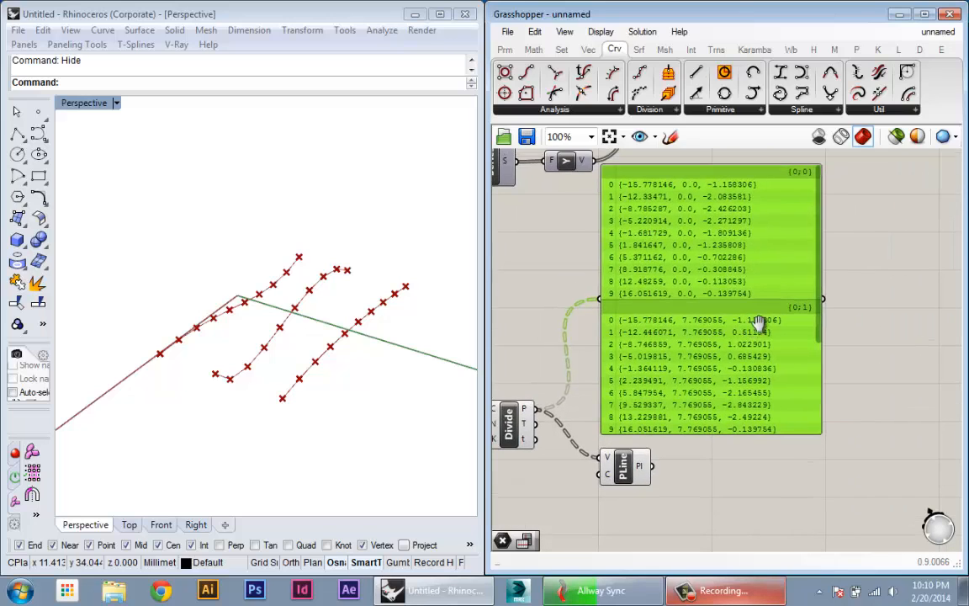
drag(752, 357, 816, 343)
drag(633, 464, 713, 457)
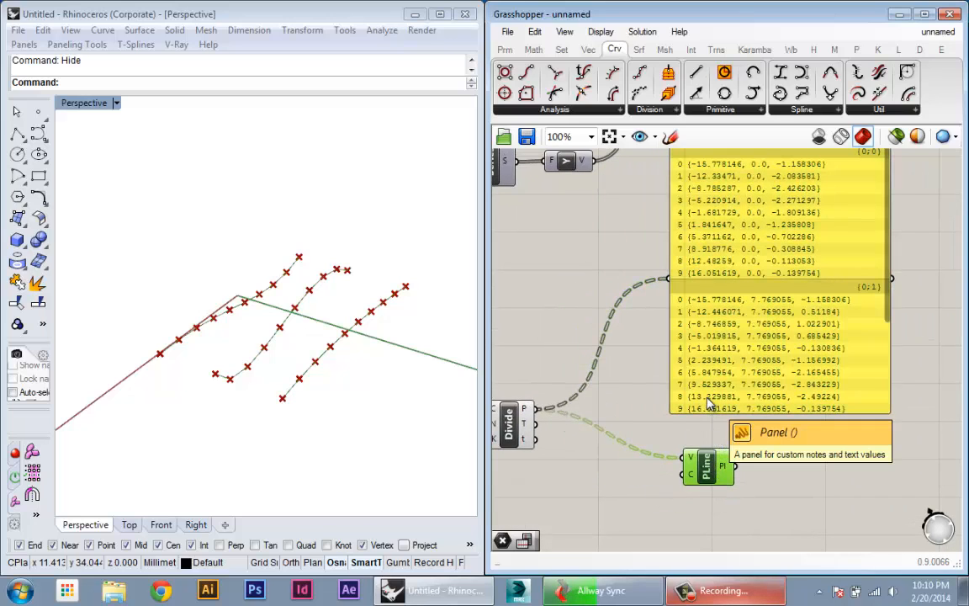
drag(734, 376, 749, 395)
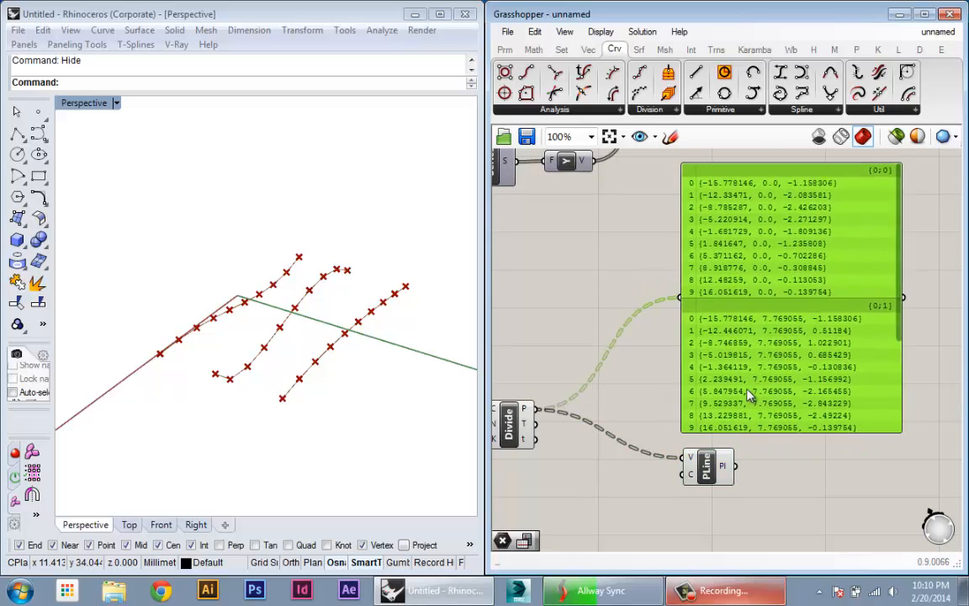
- Compare same-index points across the three branches in the panel
right_drag(903, 321, 870, 313)
drag(870, 312, 870, 415)
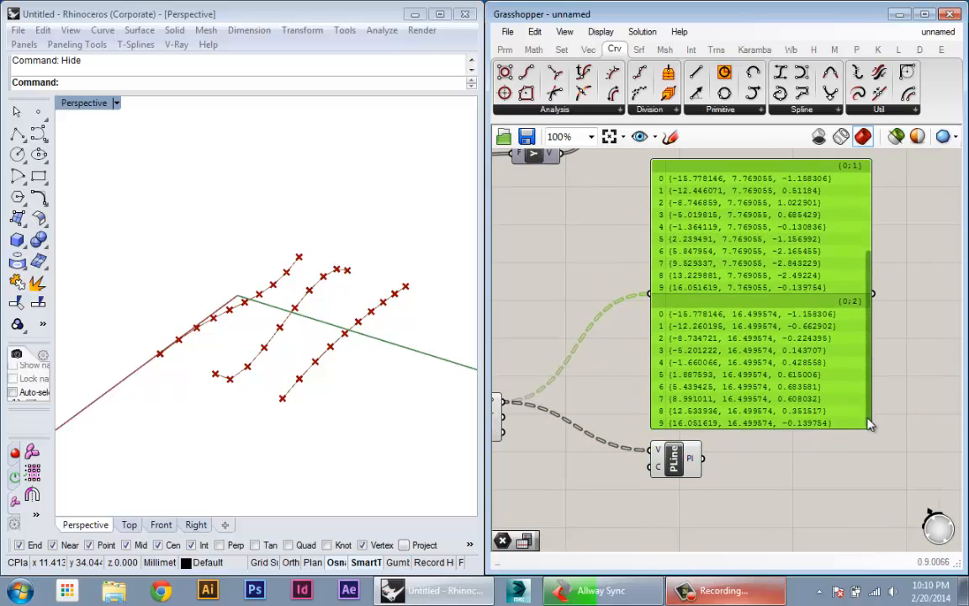
scroll(791, 293, up, 5)
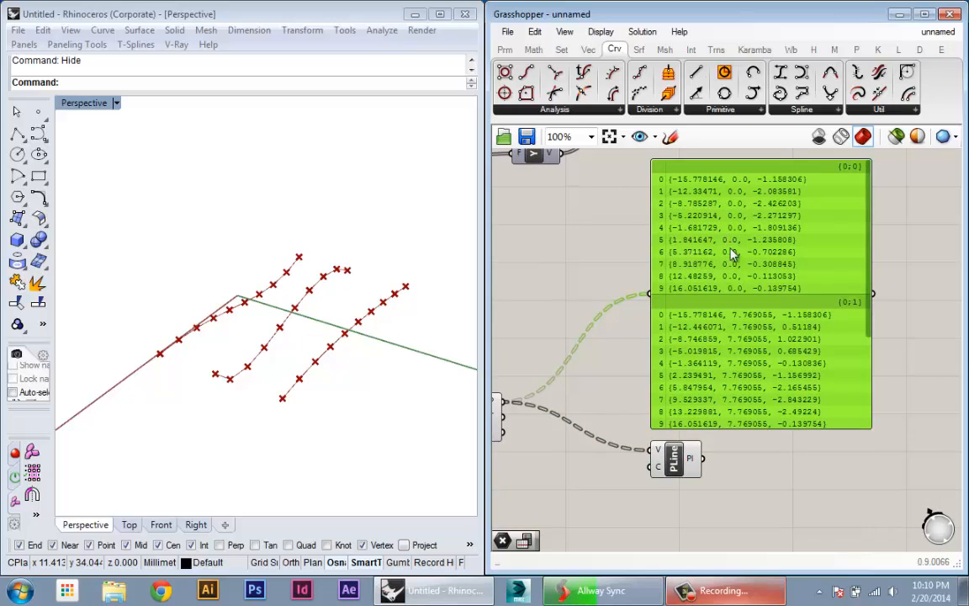
scroll(740, 277, down, 2)
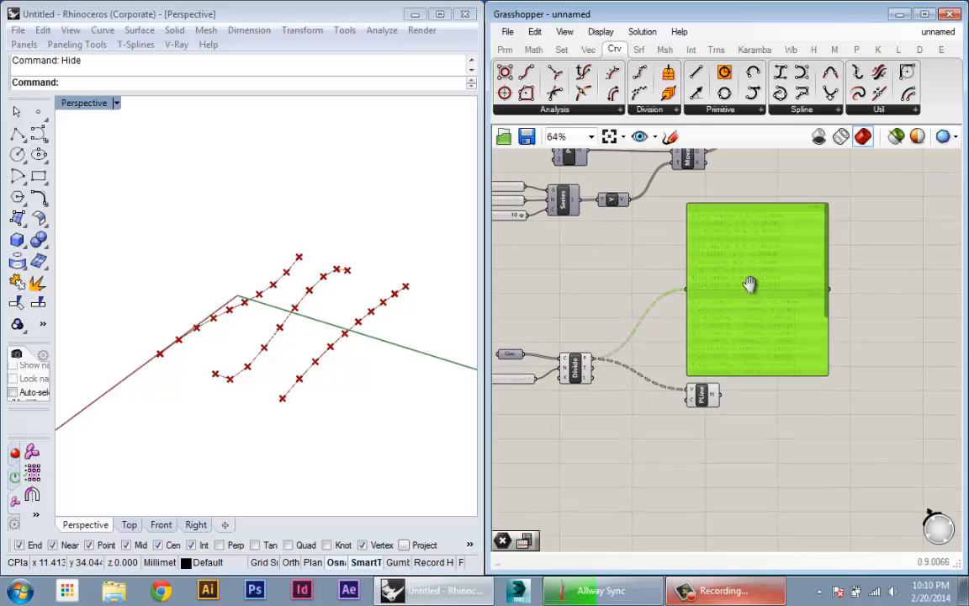
scroll(752, 290, up, 2)
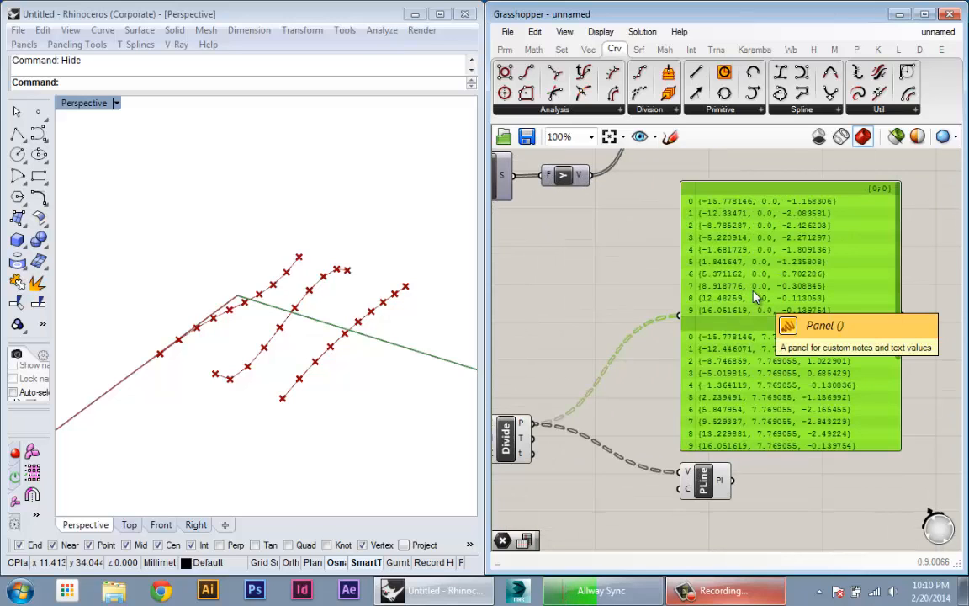
right_drag(729, 392, 768, 383)
right_drag(590, 427, 601, 387)
- Add a Flip Matrix component between Divide Curve and PolyLine
click(751, 454)
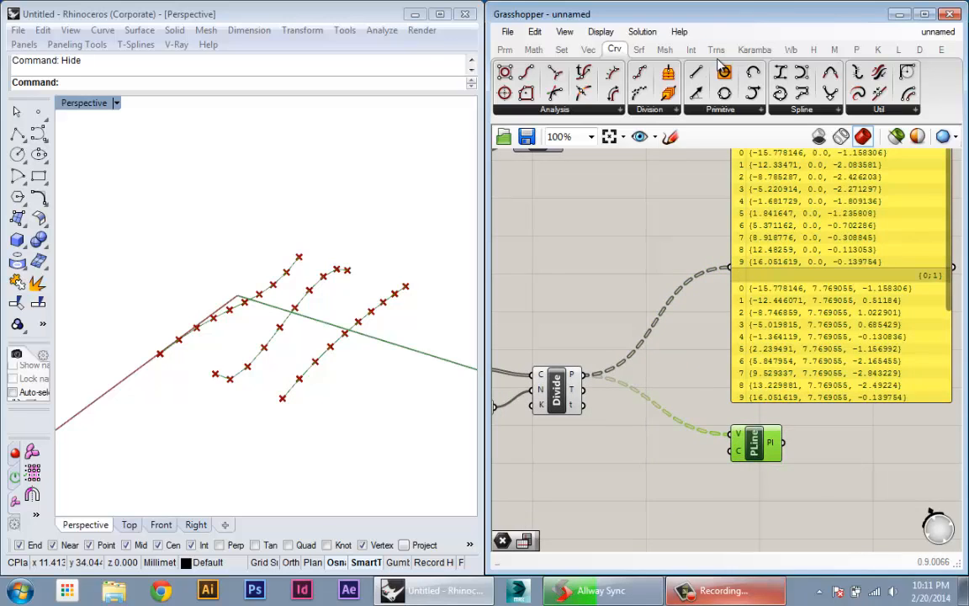
click(562, 49)
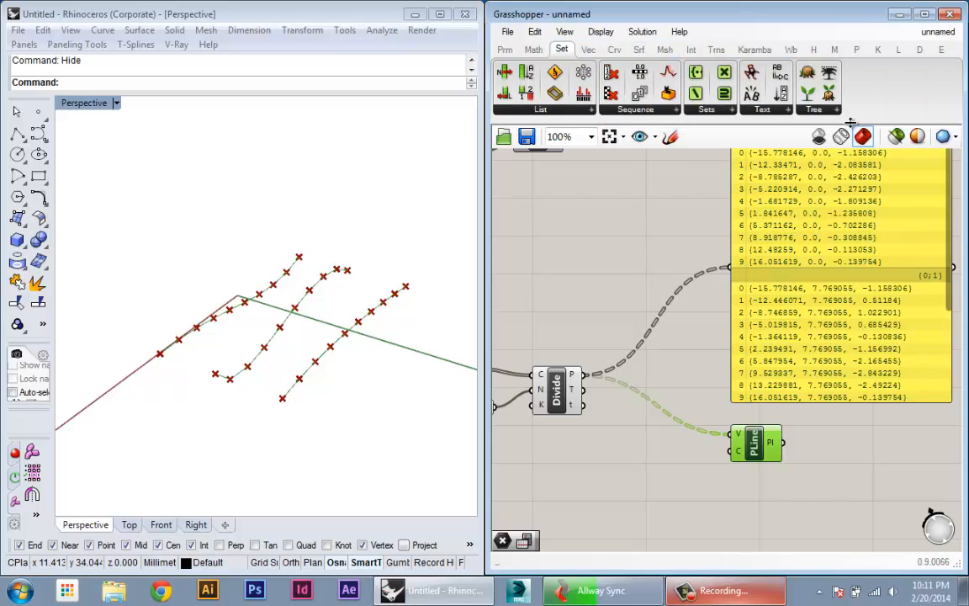
click(815, 111)
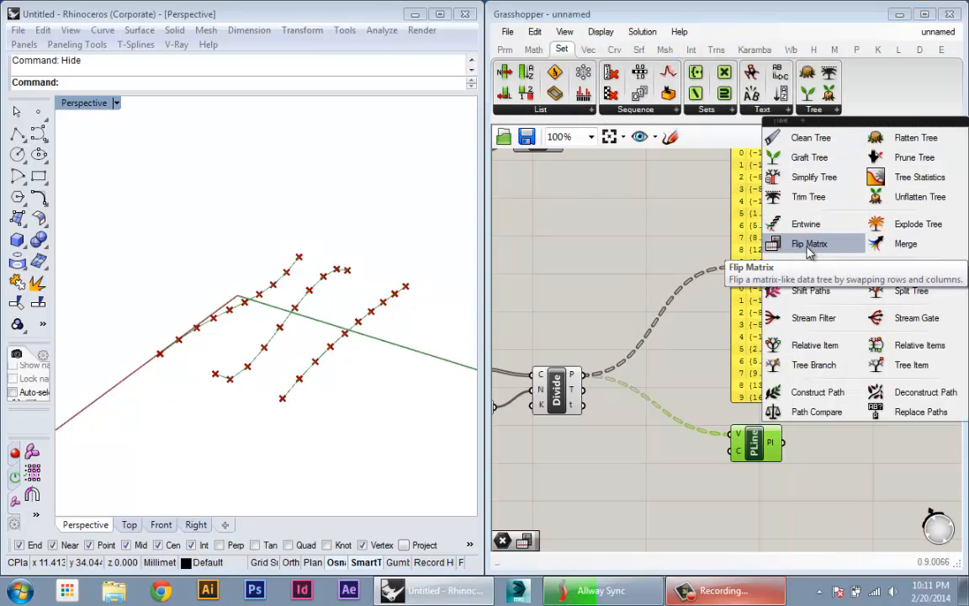
click(809, 246)
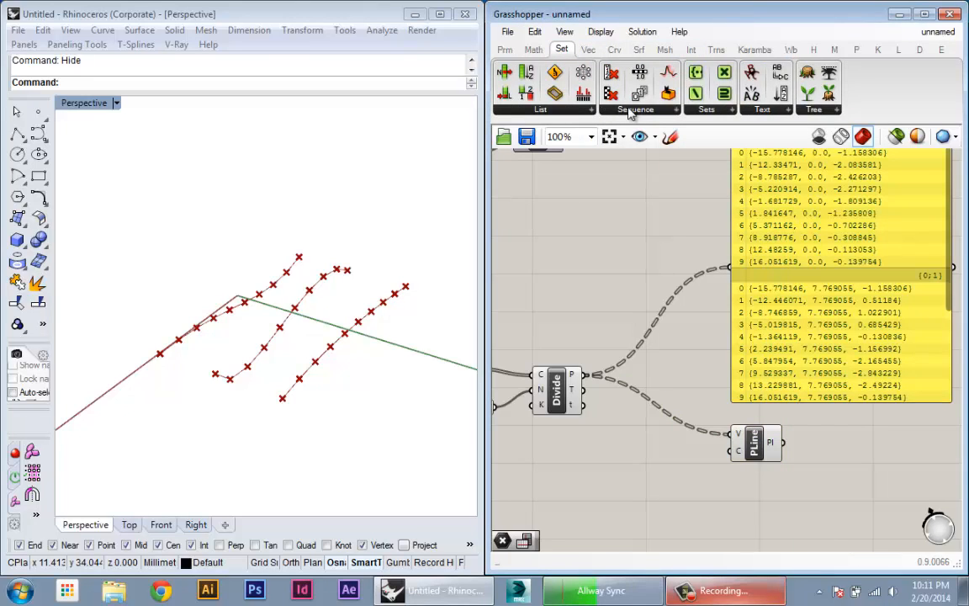
click(807, 111)
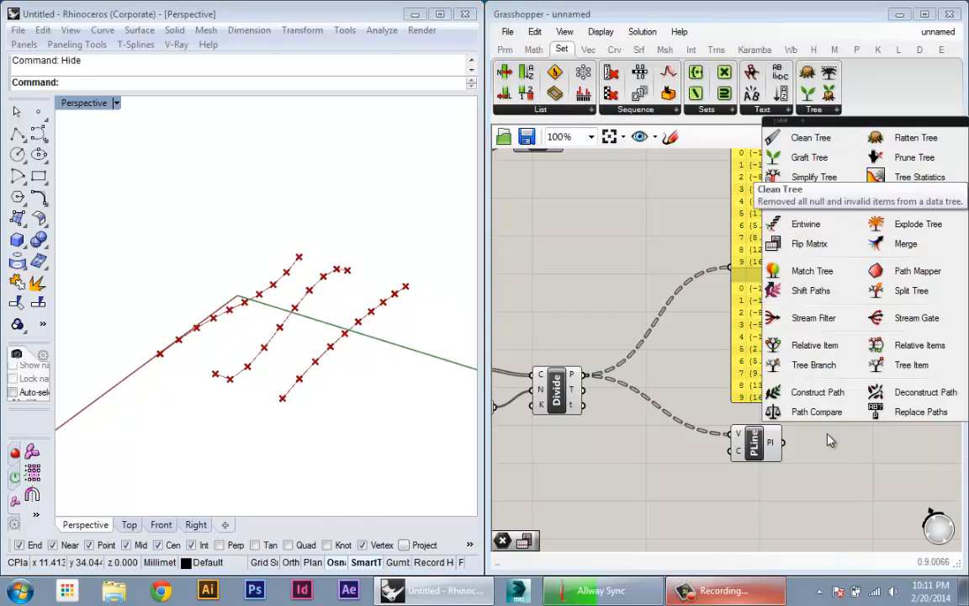
click(808, 244)
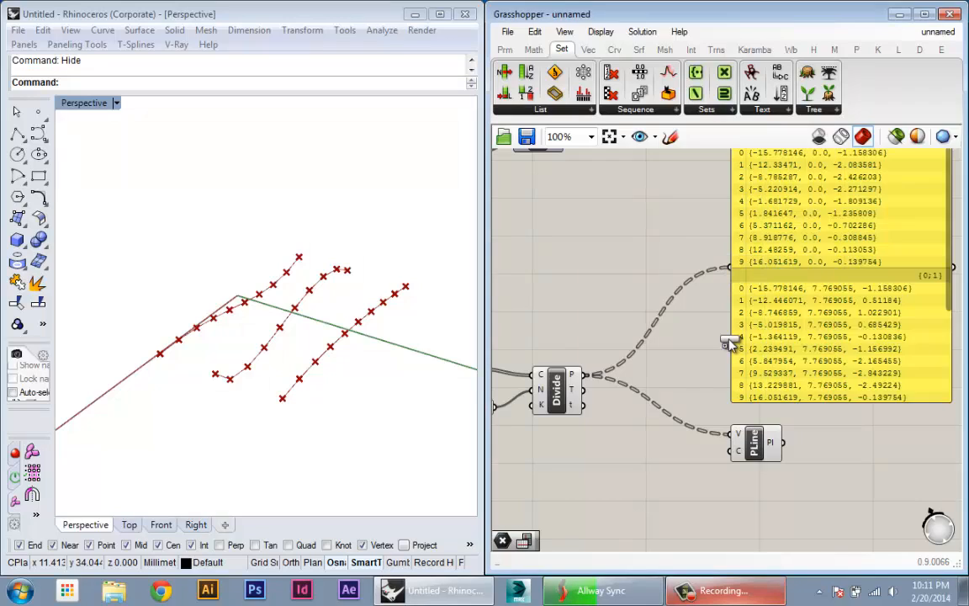
click(656, 411)
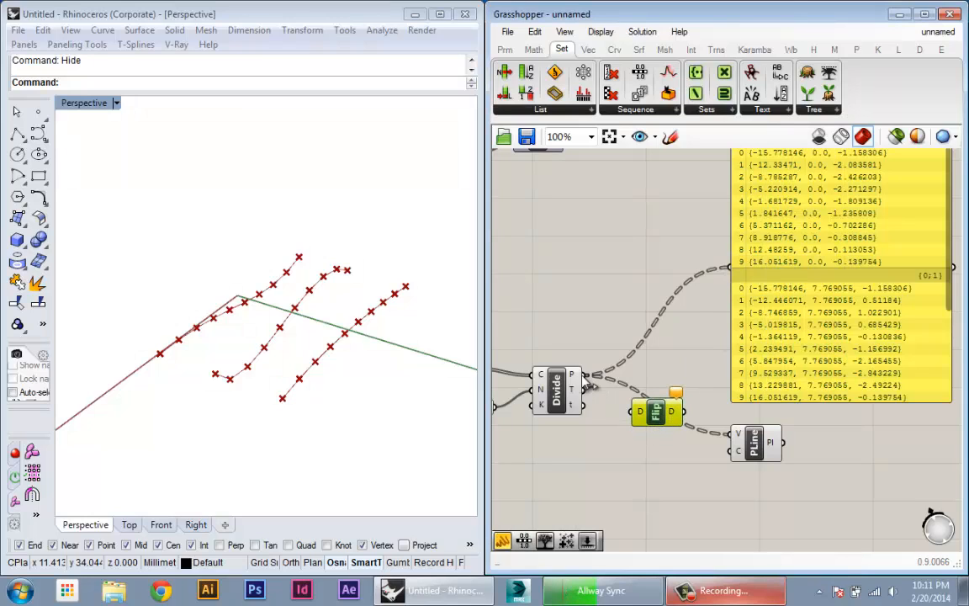
- Feed Divide Curve's P output into Flip Matrix and replace the panel's source with the Flip Matrix output
drag(587, 378, 637, 411)
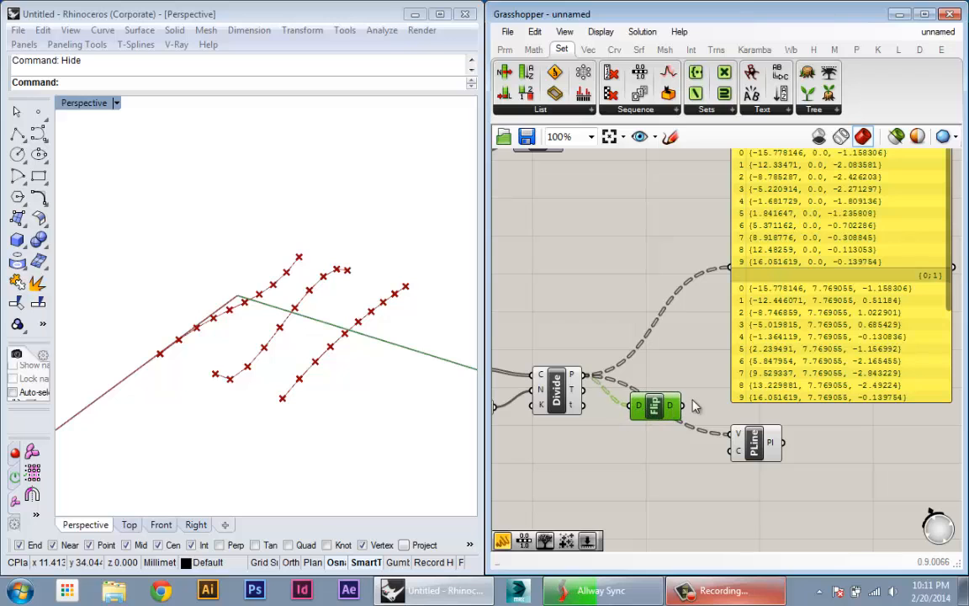
drag(700, 360, 739, 270)
right_drag(954, 236, 859, 320)
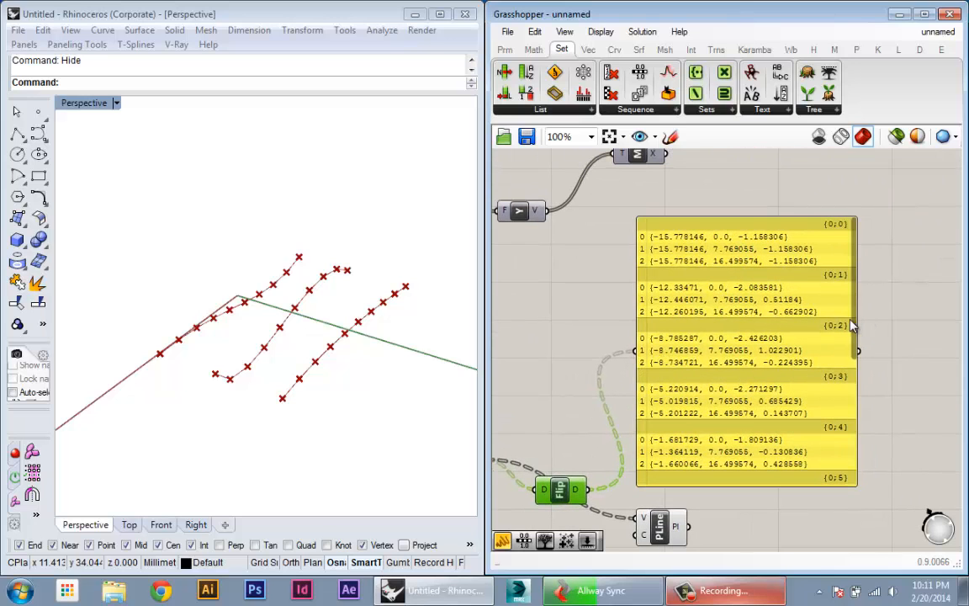
- Review the flipped matrix branches from first to last in the panel and compare them with the division points on the curves
drag(853, 326, 848, 454)
right_drag(849, 454, 881, 418)
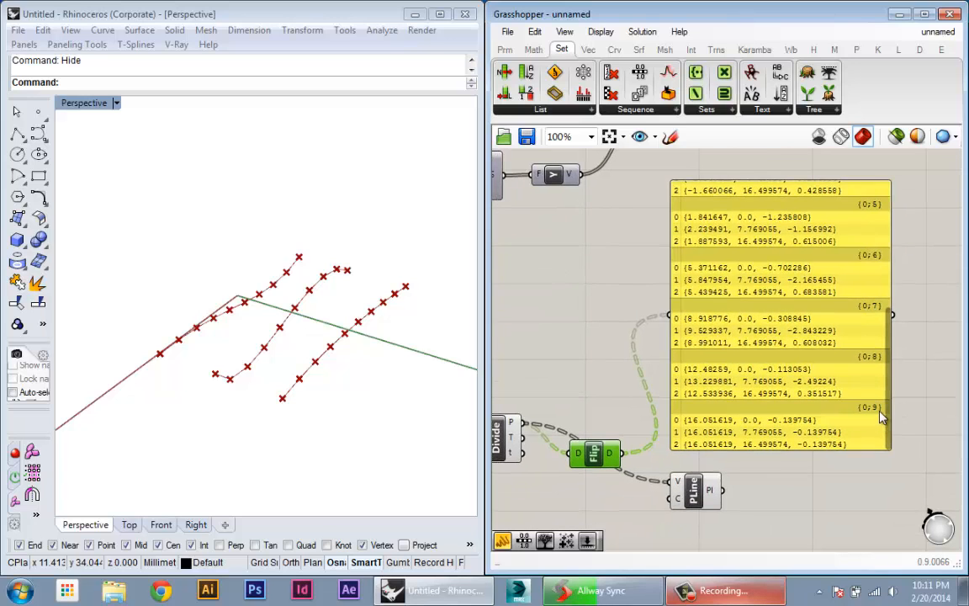
drag(889, 438, 889, 291)
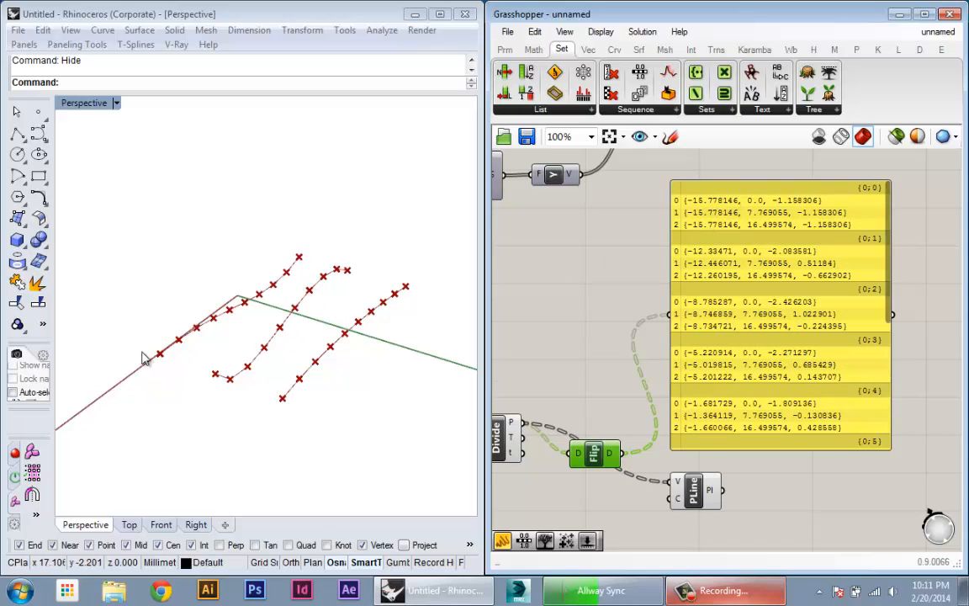
right_drag(296, 411, 284, 421)
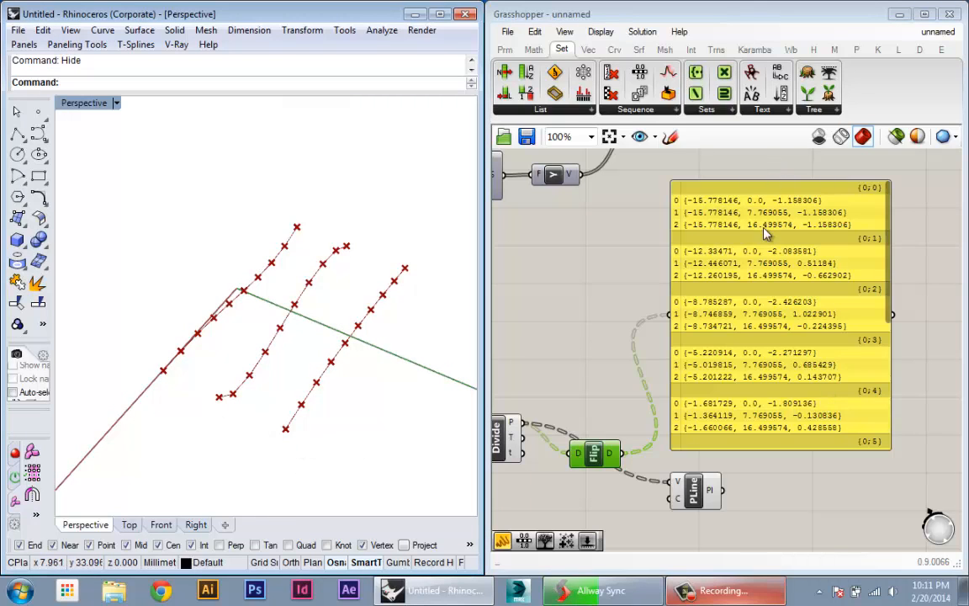
right_drag(754, 375, 766, 354)
right_drag(797, 197, 795, 220)
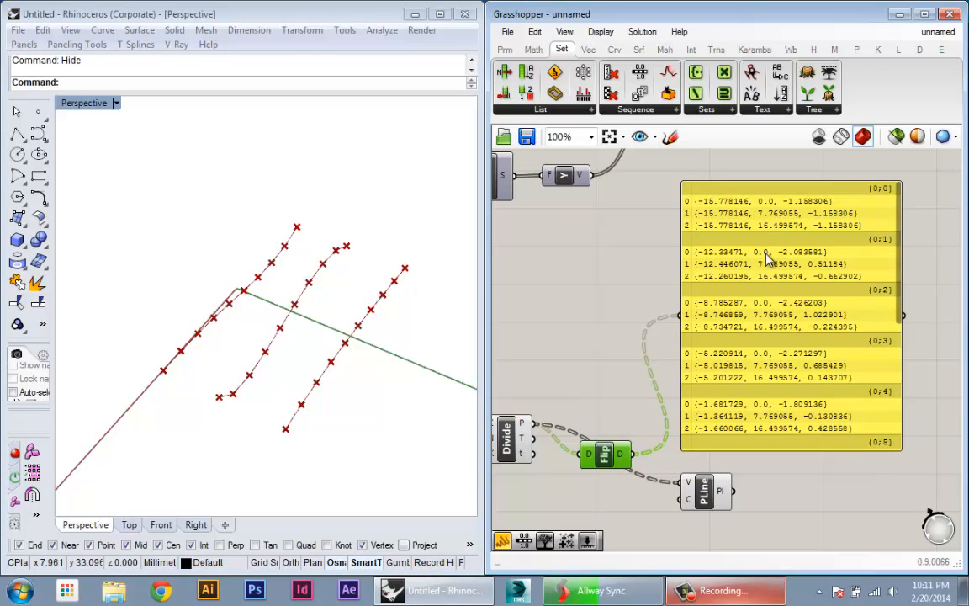
- Shift the PolyLine component away from Flip Matrix and replace its V input source with the Flip Matrix output
right_drag(640, 405, 679, 328)
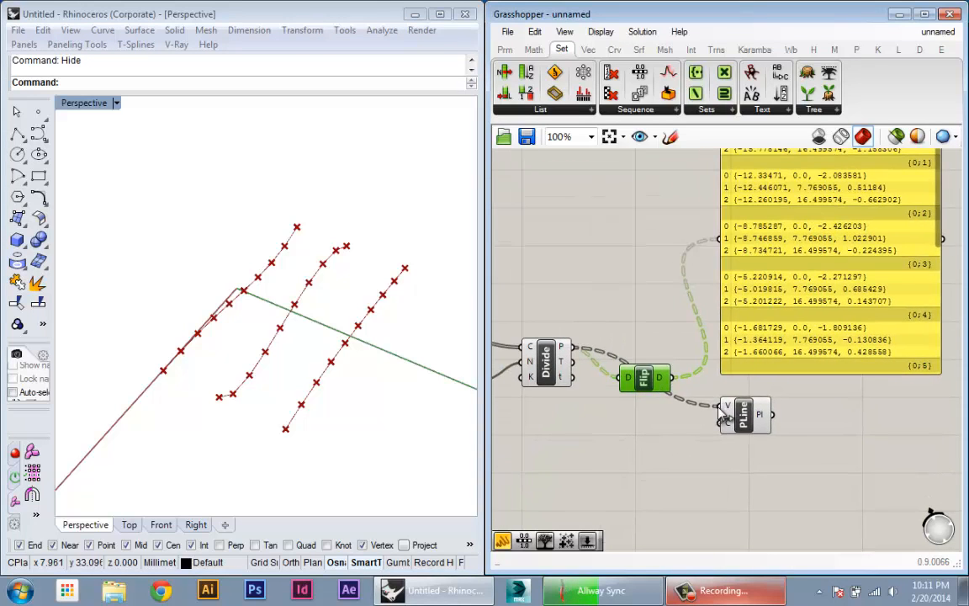
drag(728, 419, 751, 421)
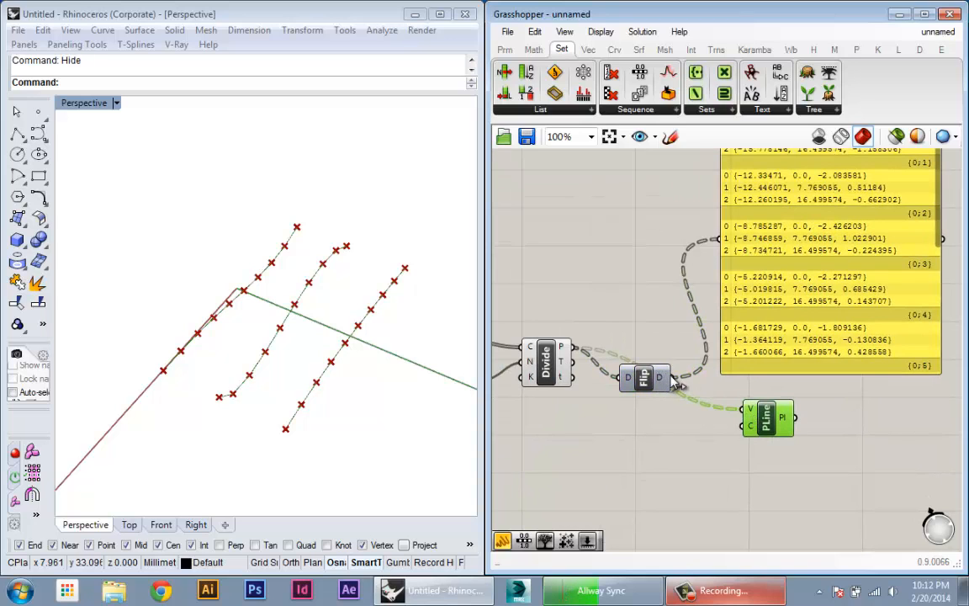
drag(672, 379, 743, 409)
right_drag(385, 370, 295, 427)
- Turn on the preview of the Geo parameter that feeds Divide Curve and inspect the curves with the cross polylines
right_drag(597, 452, 872, 447)
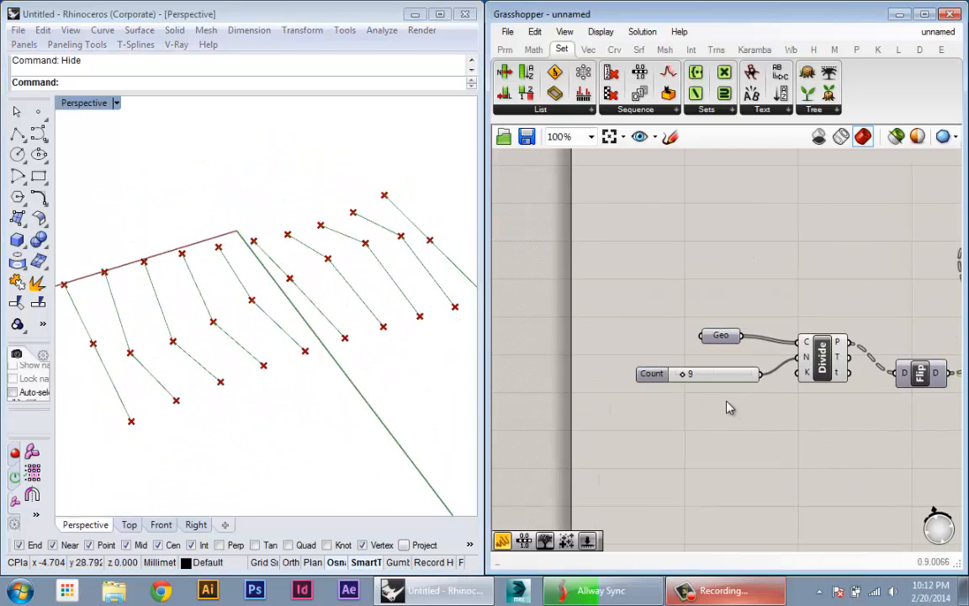
right_click(731, 340)
click(746, 246)
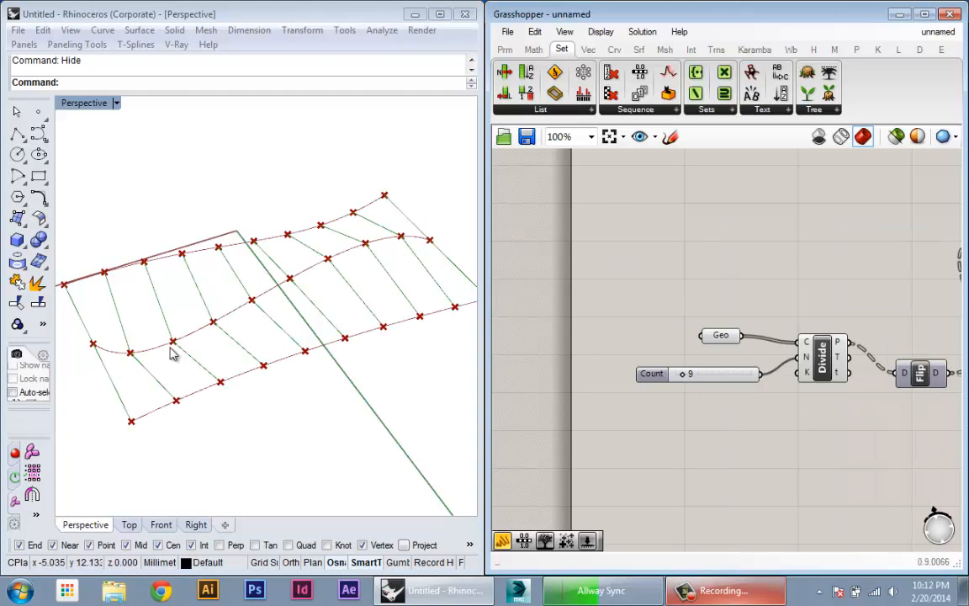
right_drag(168, 344, 305, 403)
scroll(616, 442, down, 3)
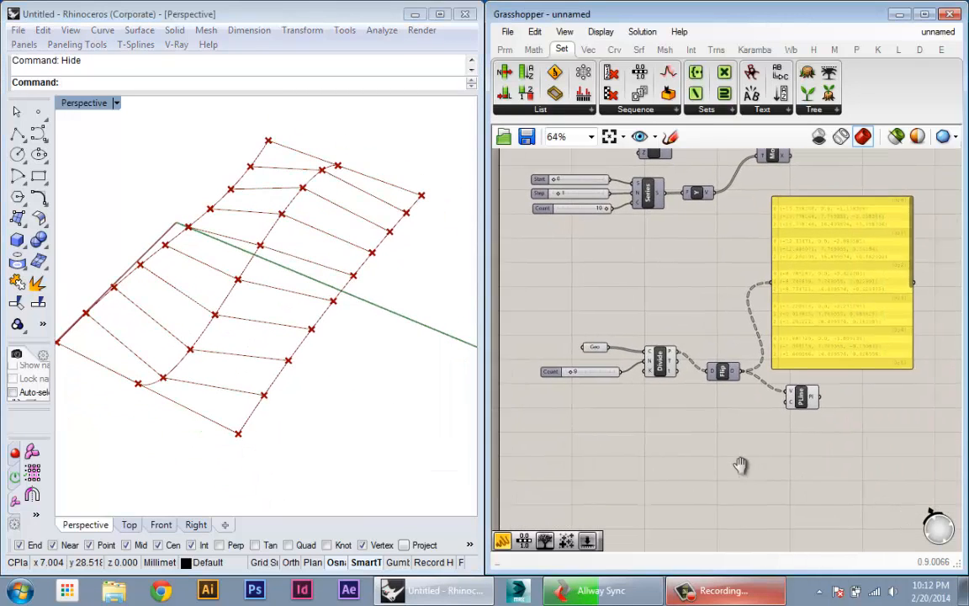